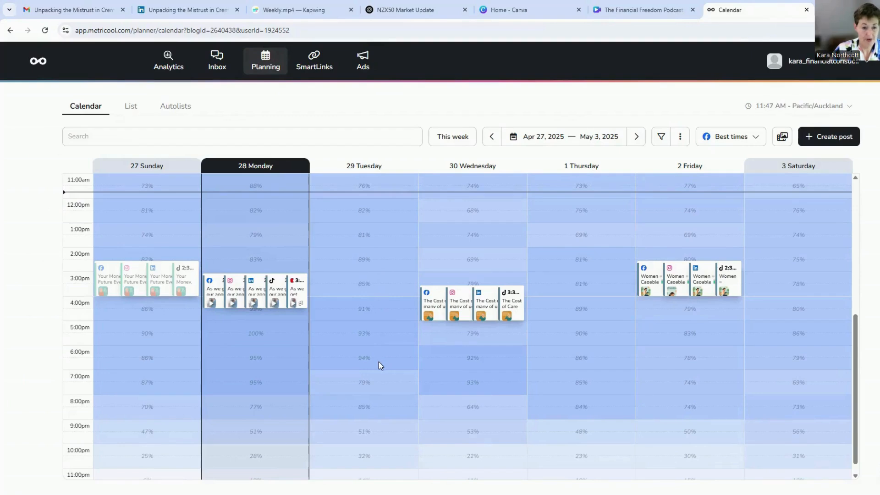
- Start a new post on the planning calendar for Tuesday 29 April 2025 at 5:00 PM
click(383, 327)
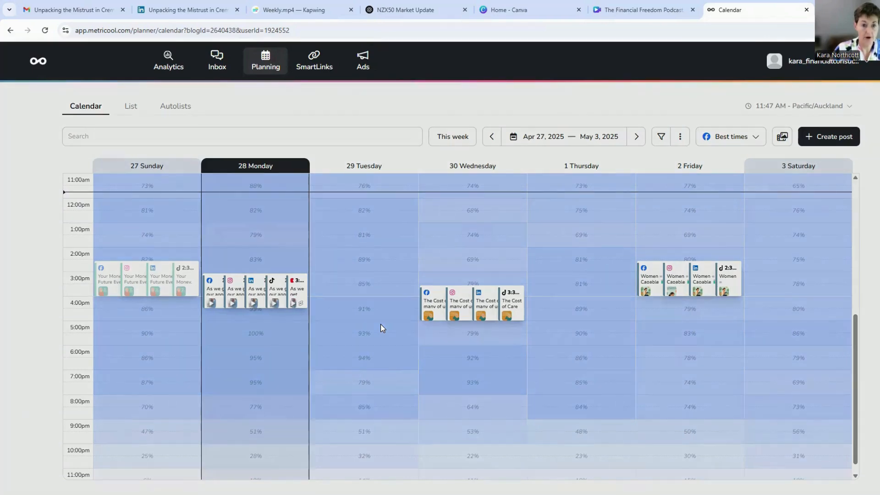
click(85, 146)
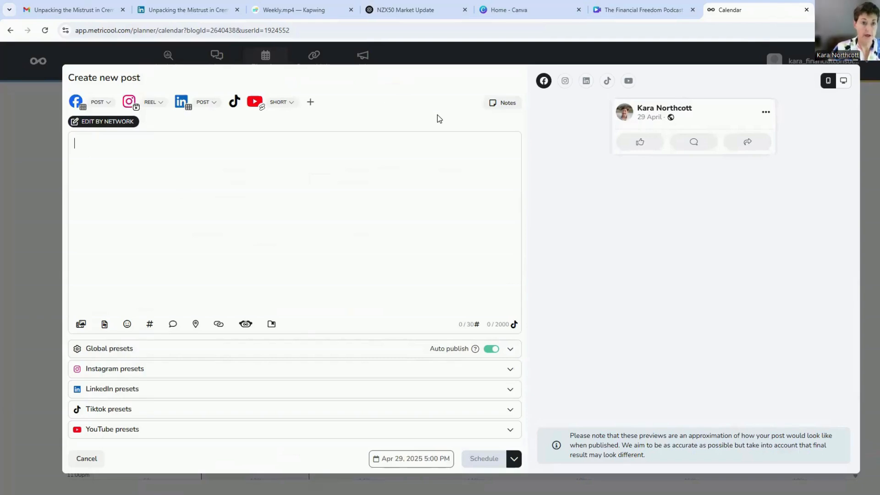
- Copy the video description with its timestamps and hashtags from the NZX50 Market Update chat in ChatGPT
click(405, 9)
scroll(603, 235, down, 4)
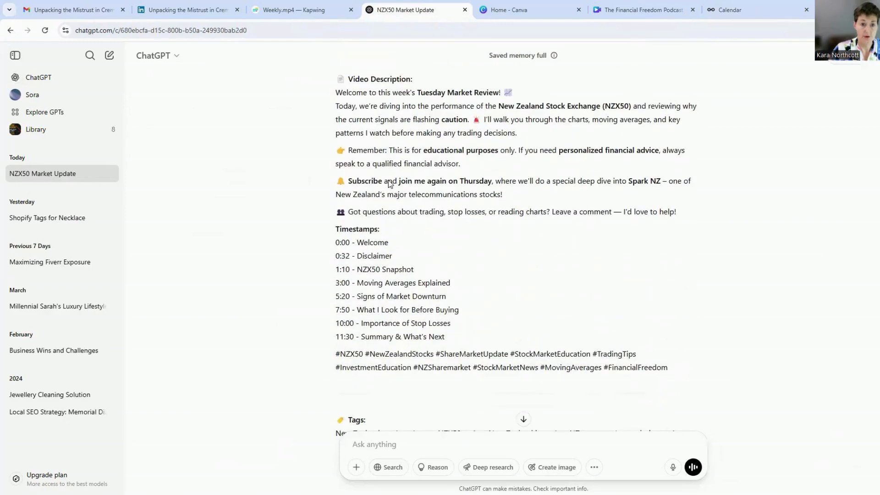
scroll(370, 177, down, 7)
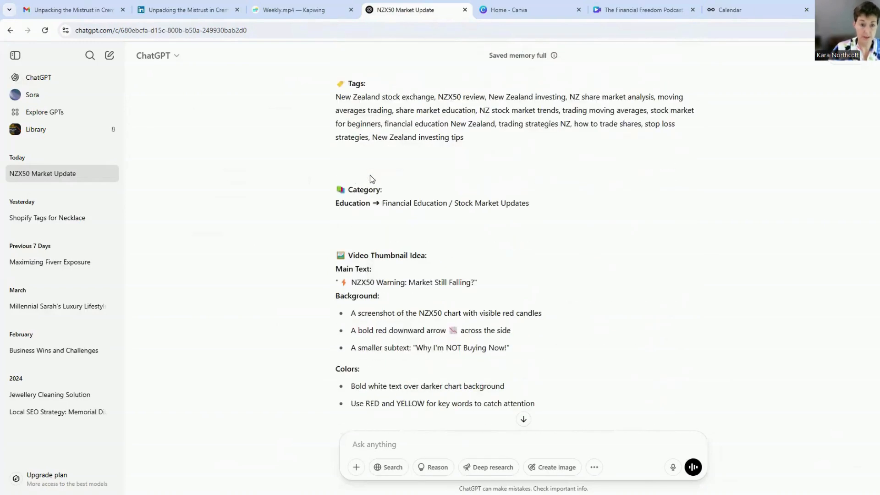
scroll(370, 178, down, 3)
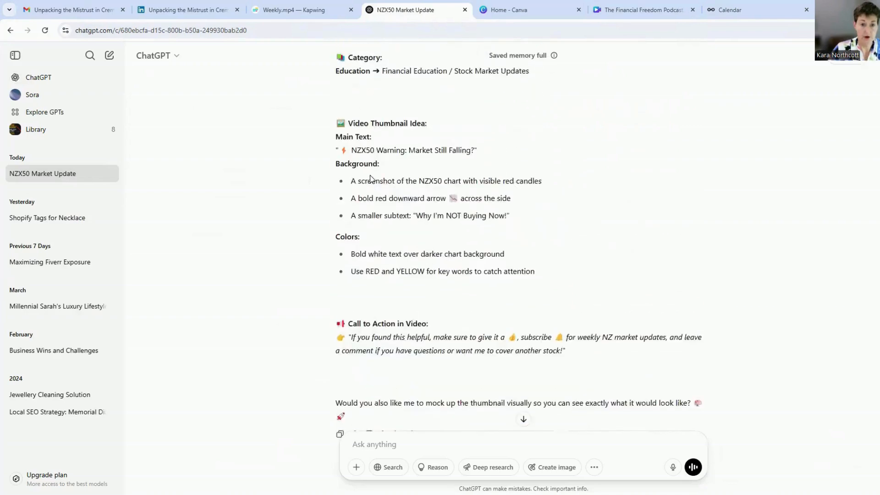
scroll(370, 177, up, 4)
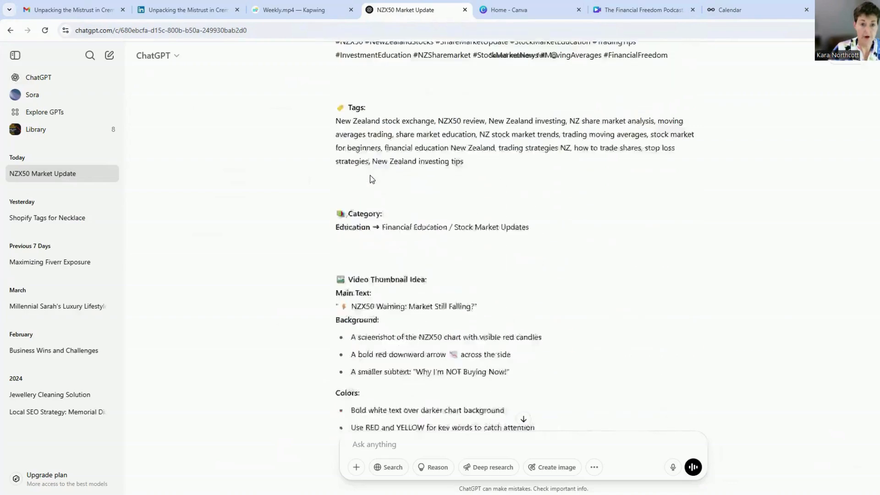
scroll(369, 175, up, 8)
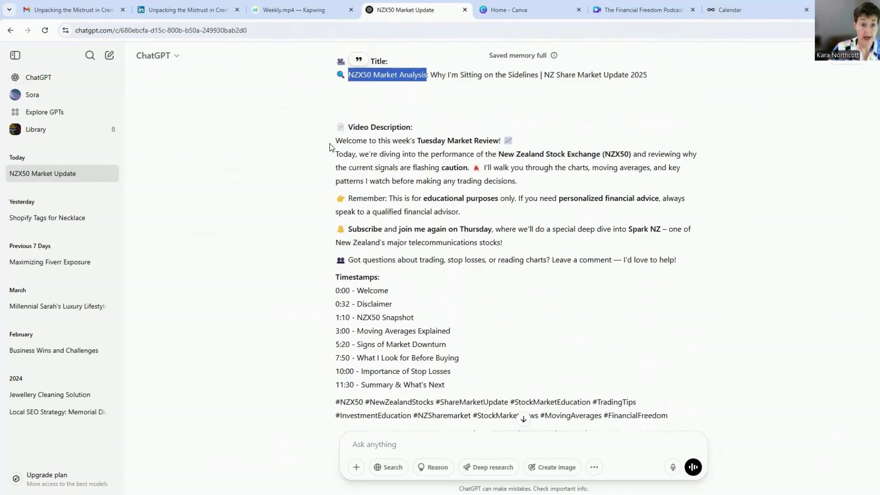
drag(337, 144, 682, 418)
key(ctrl+c)
- Paste the copied description into the new Metricool post and add a blank line after the "Tuesday Market Review!" opening
click(729, 10)
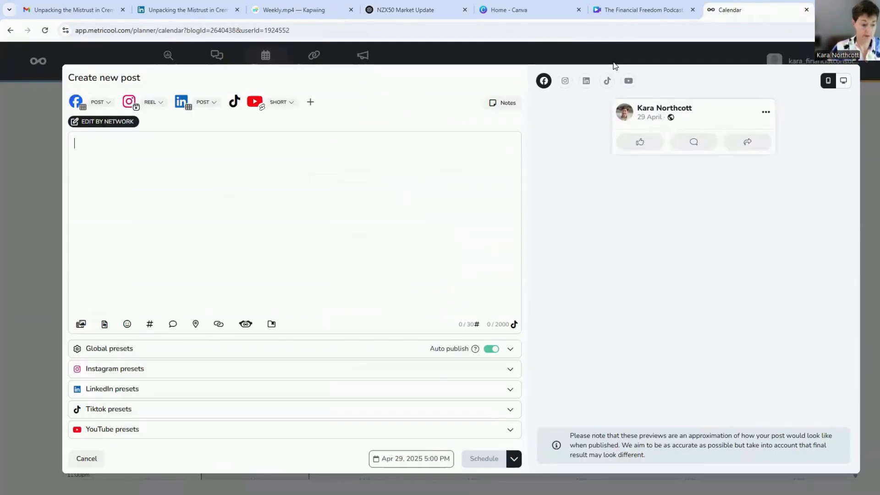
key(ctrl+v)
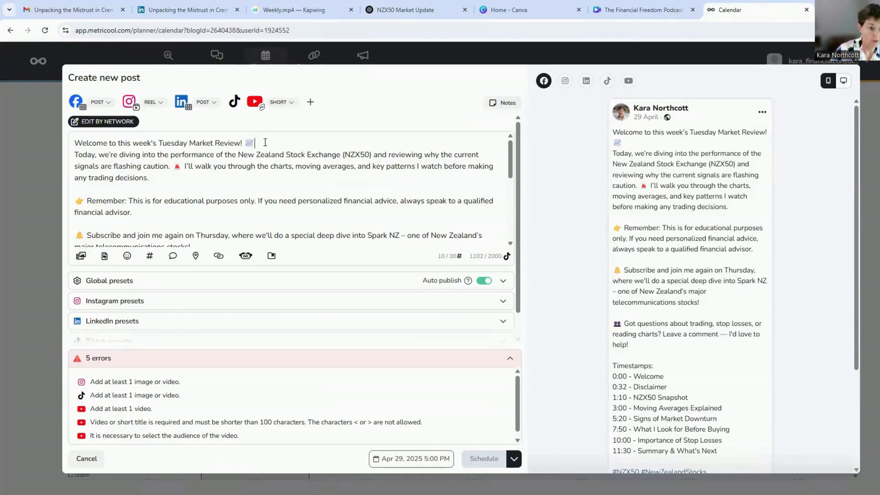
key(Return)
- Append the two saved hashtags with the consultant's name to the post text and attach the NZX50 market video
scroll(192, 235, down, 5)
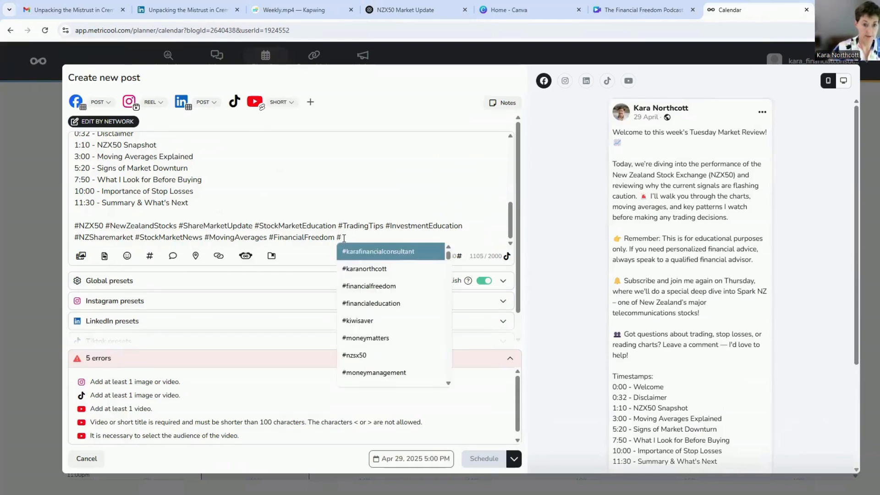
click(366, 250)
text(#)
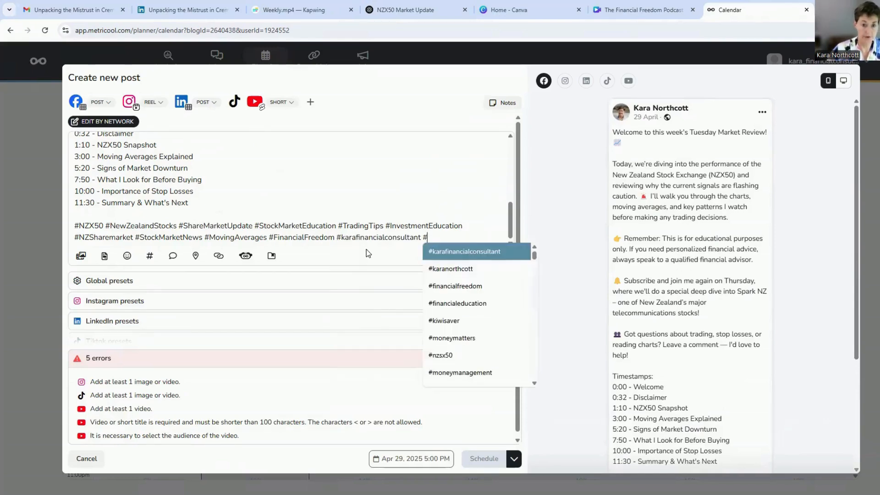
click(439, 269)
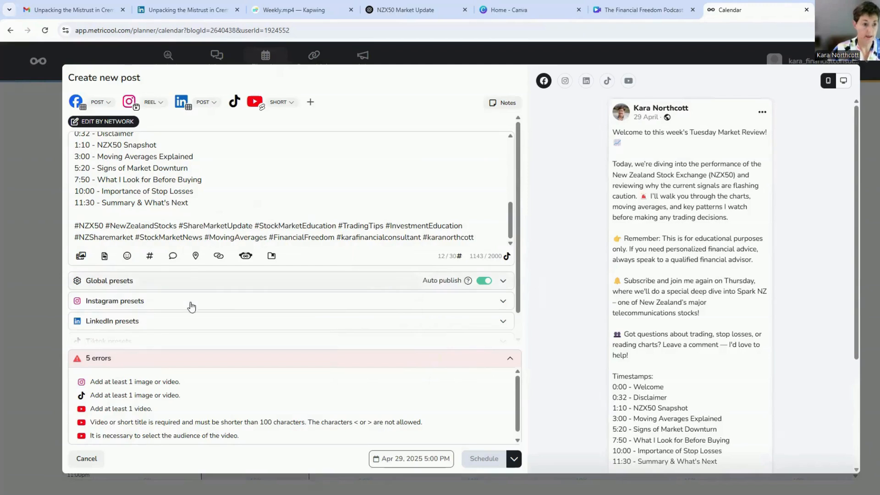
click(82, 258)
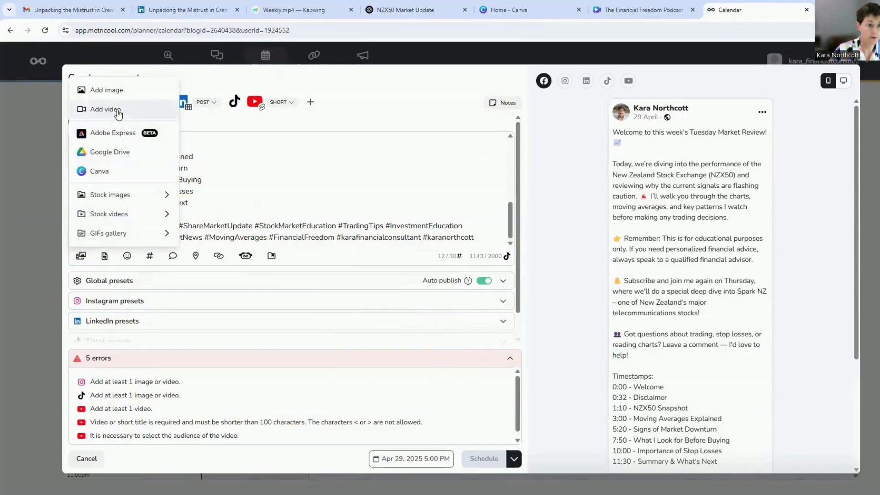
click(118, 111)
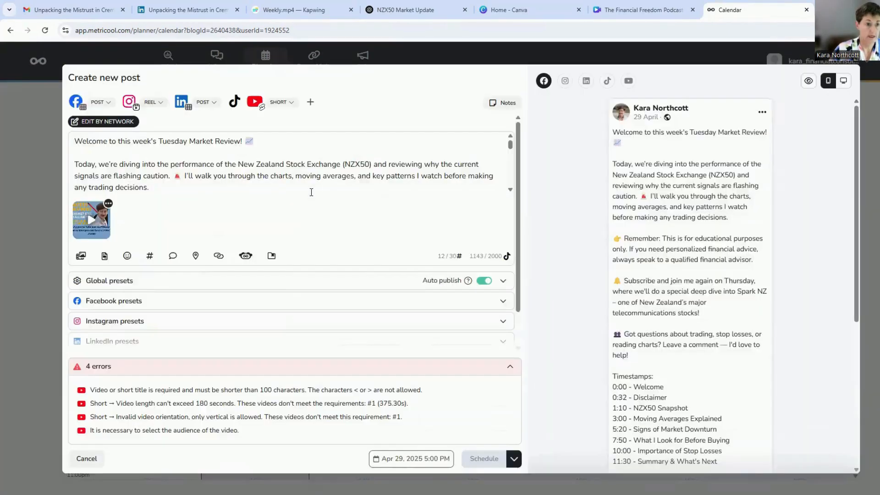
- Switch the post to per-network editing and detach the Facebook version from the template
click(105, 123)
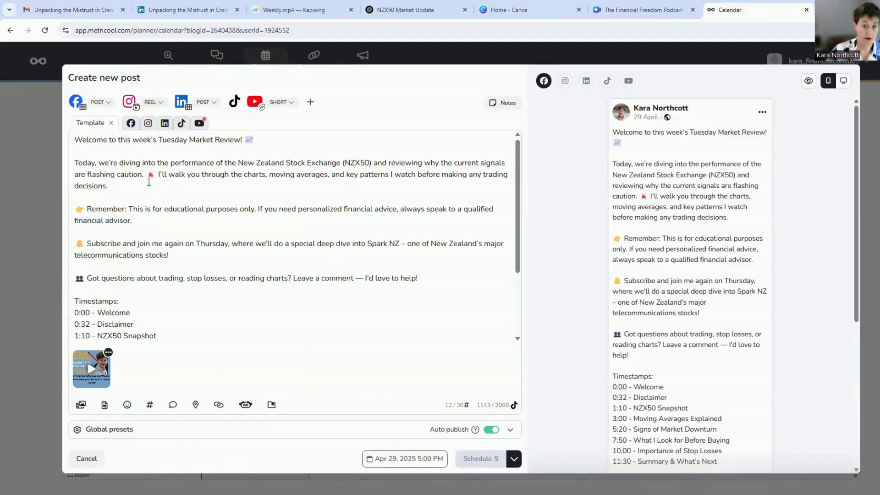
click(131, 123)
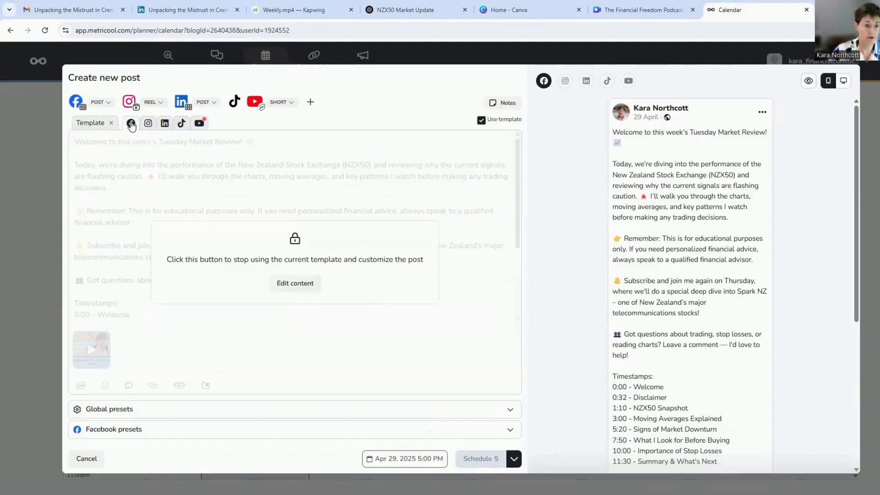
click(303, 284)
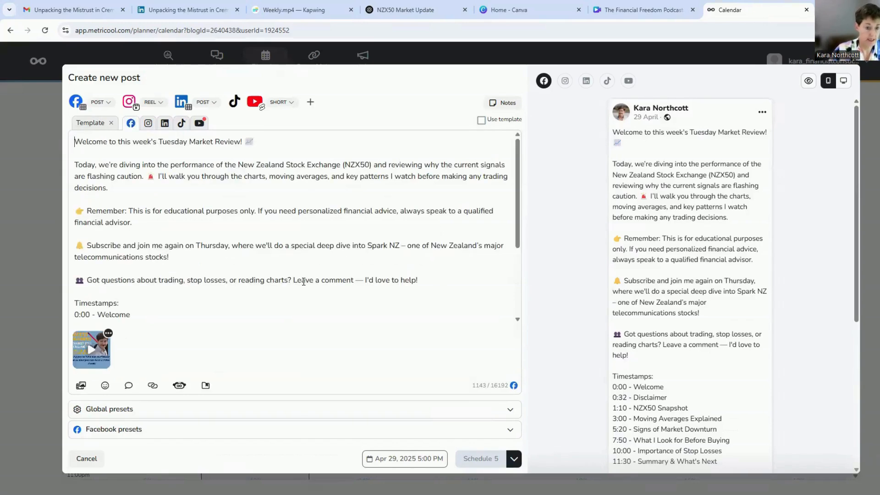
- Add the Facebook version to the Financial Consultant SmartLinks page and paste the consultant's mtr.bio address as its target link
scroll(330, 224, down, 3)
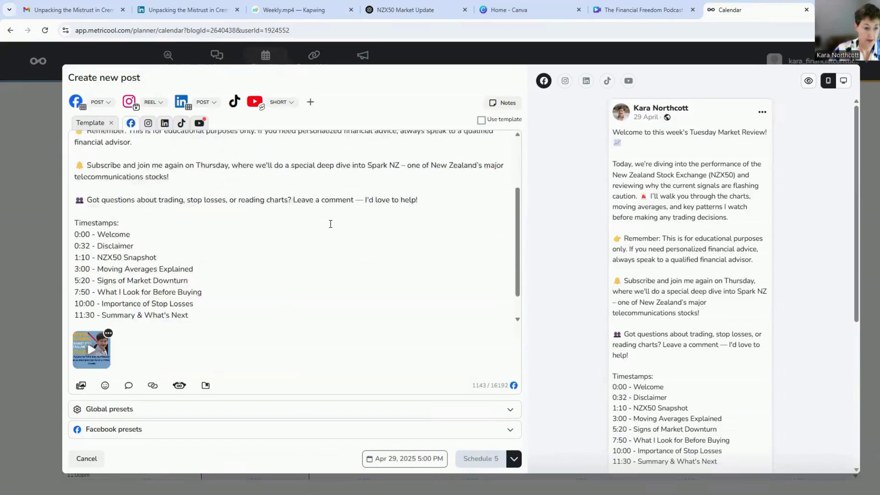
click(319, 408)
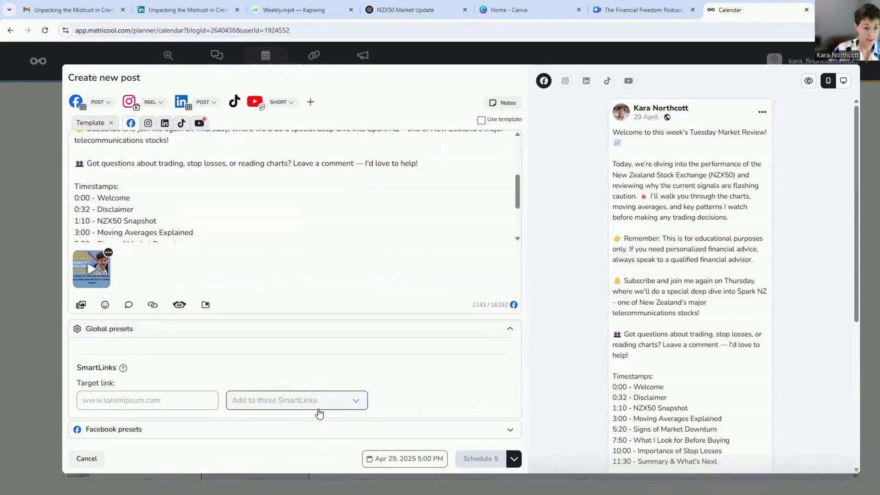
click(258, 408)
click(321, 426)
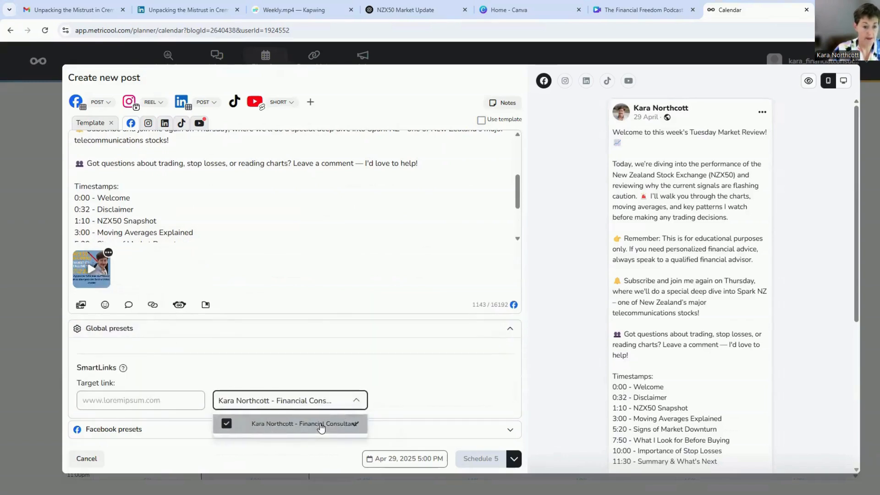
click(145, 354)
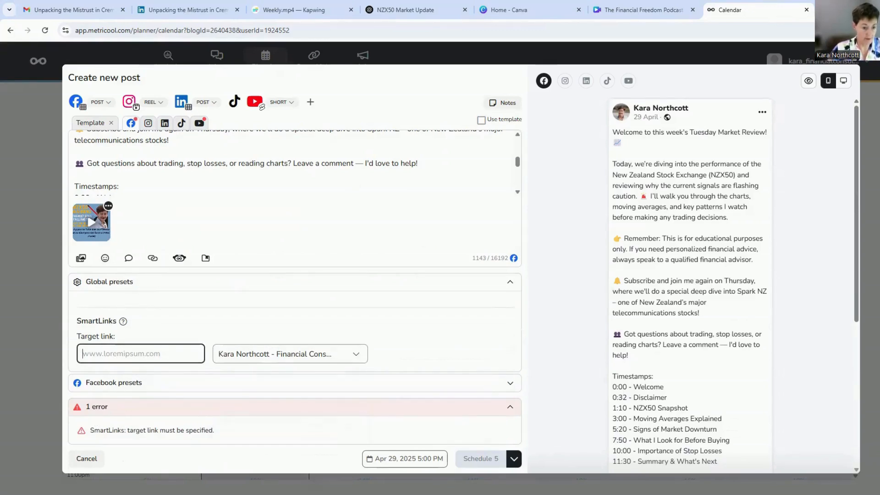
key(ctrl+v)
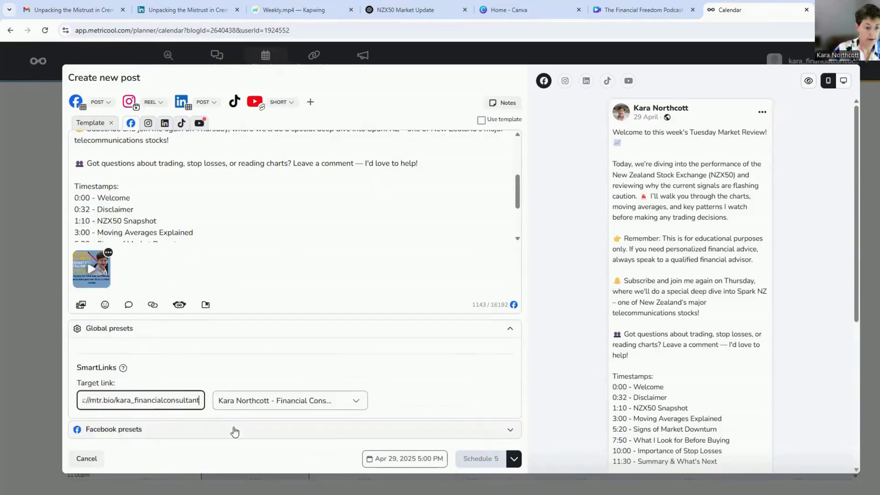
- Set the Facebook post title to "Why I'm Sitting on the Sidelines", taken from the video title in the ChatGPT chat
click(232, 429)
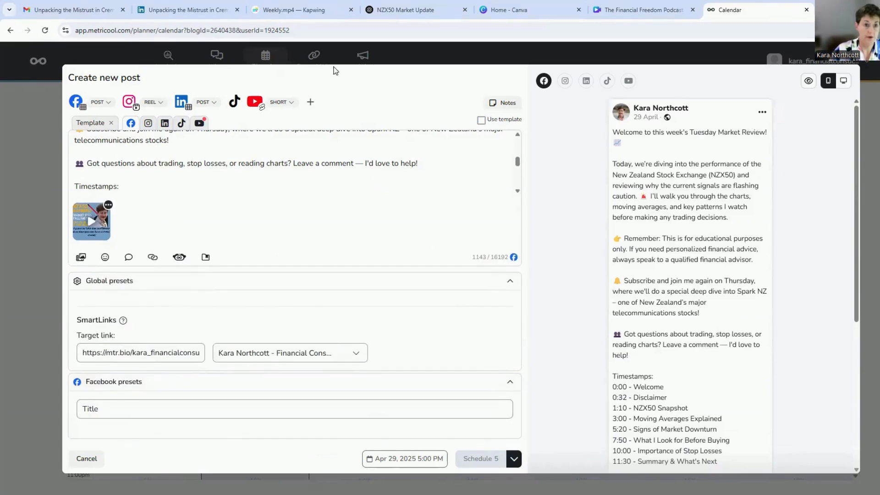
click(403, 10)
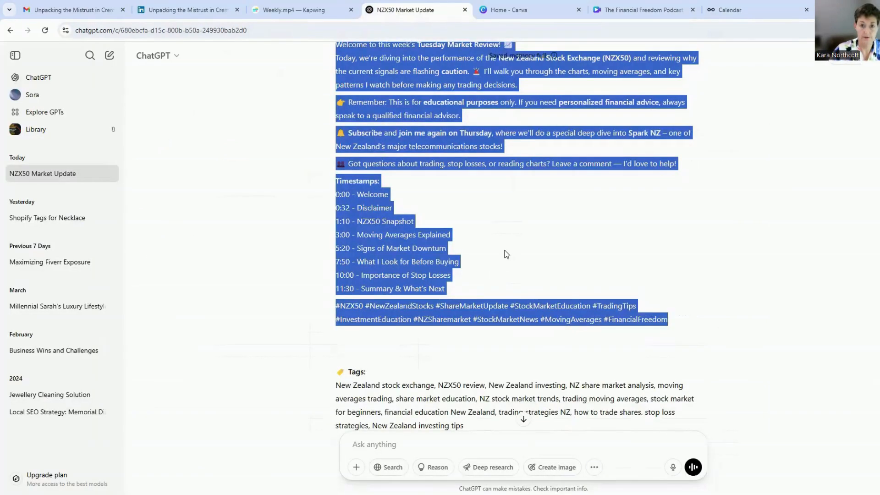
scroll(506, 253, up, 6)
click(729, 10)
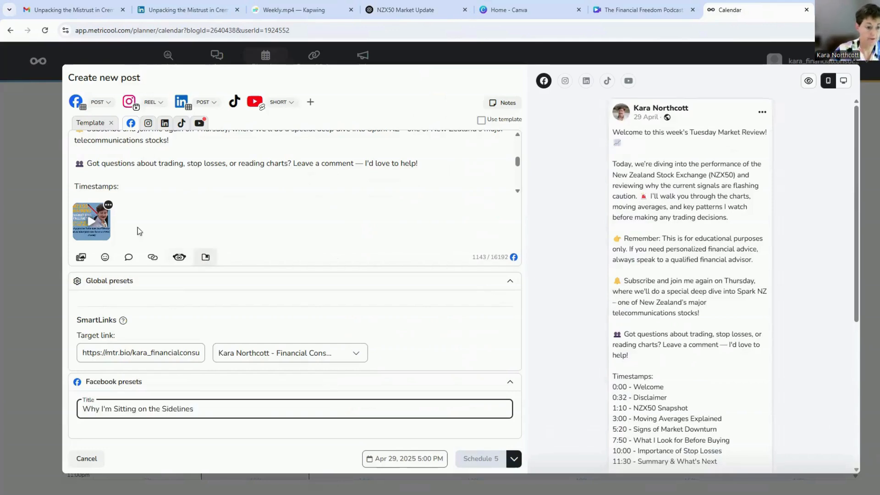
- Detach the Instagram version from the template and add it to the Financial Consultant SmartLinks page with the consultant's mtr.bio target link
click(148, 124)
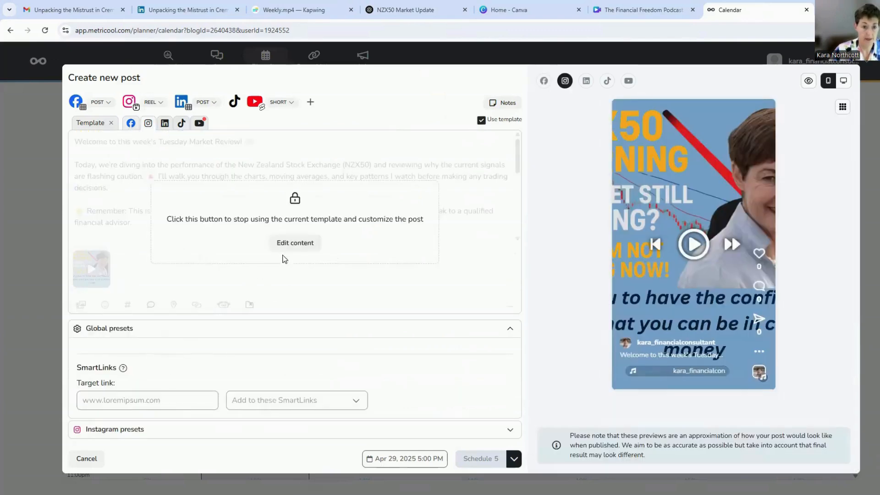
click(295, 242)
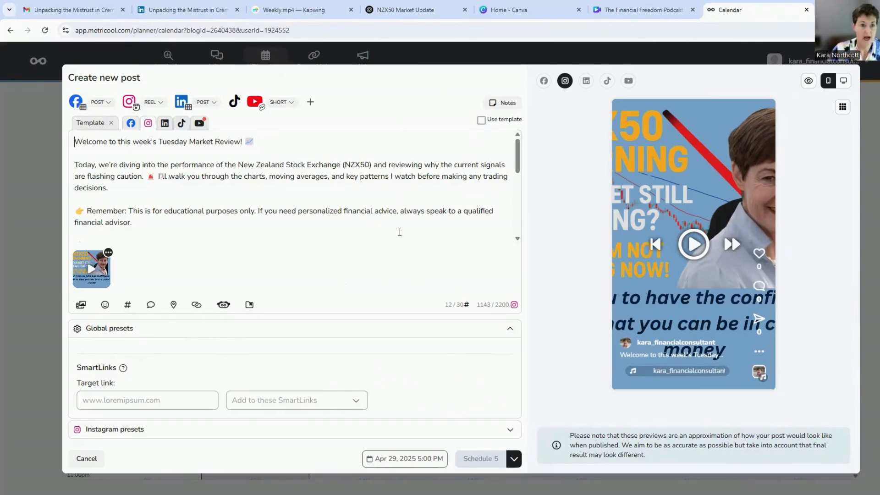
scroll(361, 199, down, 5)
scroll(361, 200, down, 1)
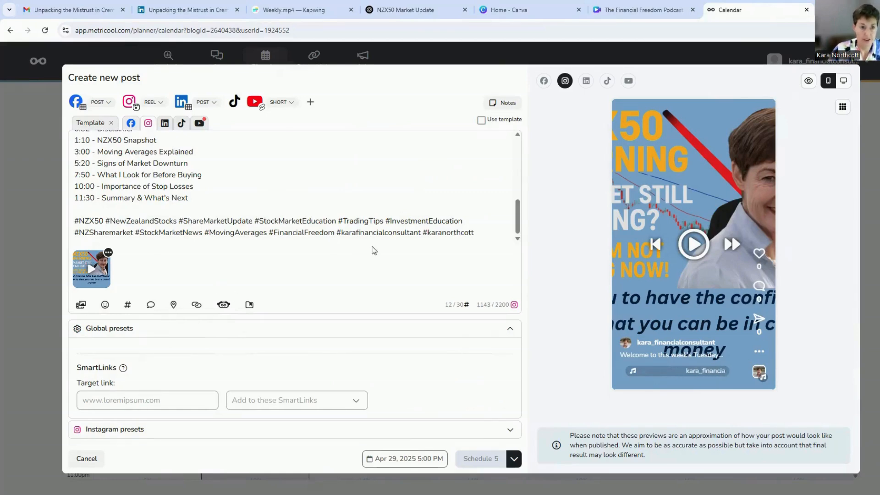
click(291, 403)
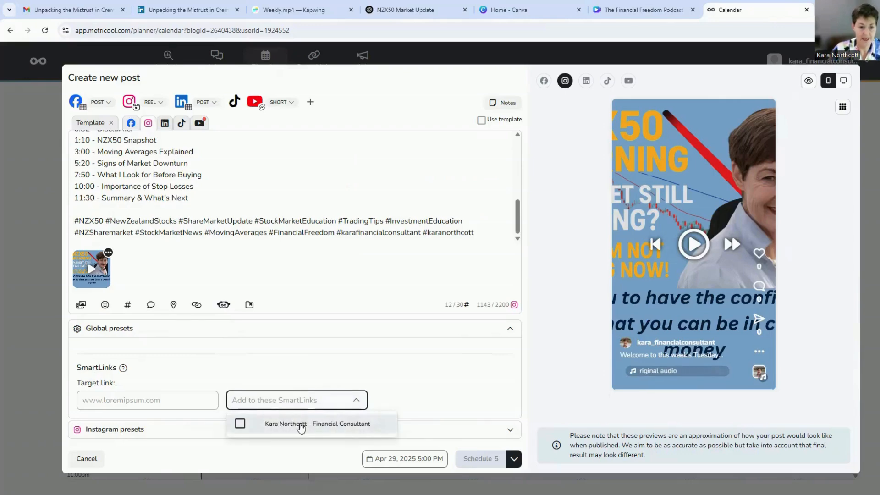
click(298, 421)
click(156, 358)
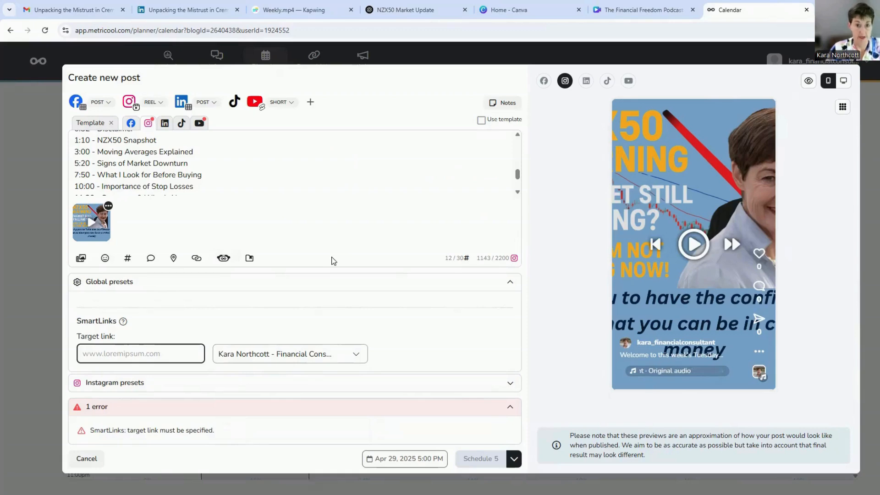
text(https://mtr.bio/kara_financialconsultant)
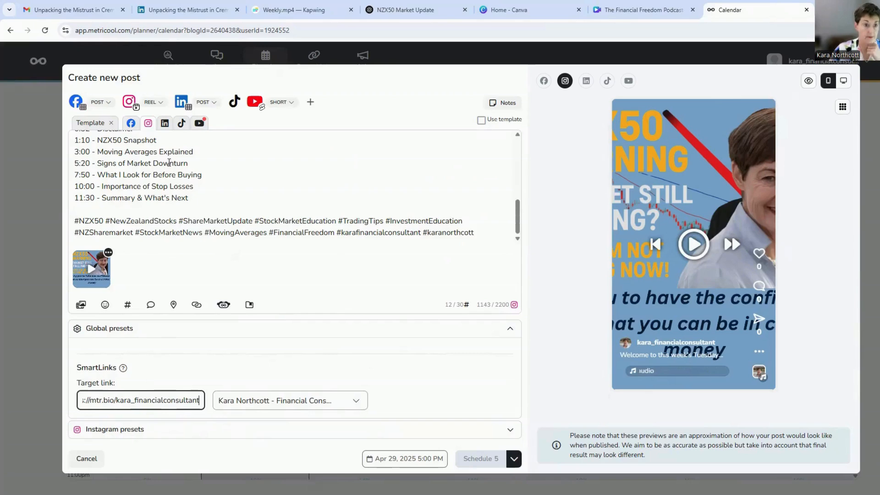
- Detach the LinkedIn version from the template and add it to the Financial Consultant SmartLinks page with the consultant's mtr.bio target link
click(164, 123)
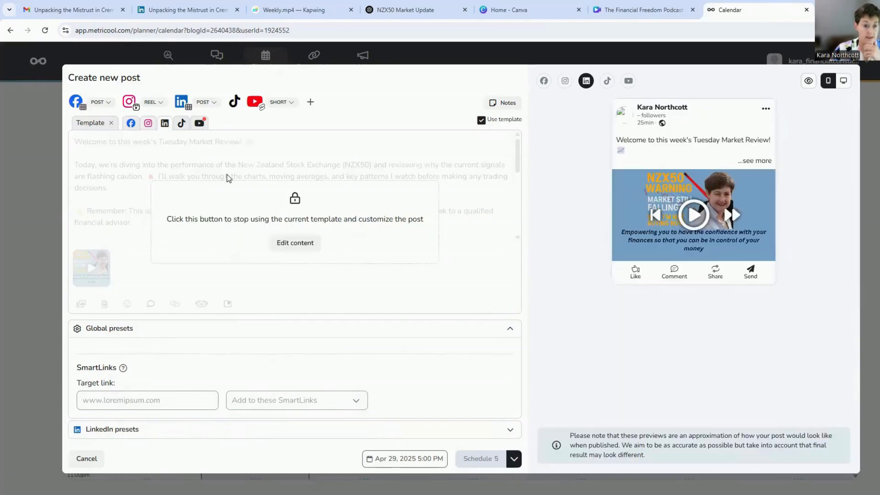
click(296, 243)
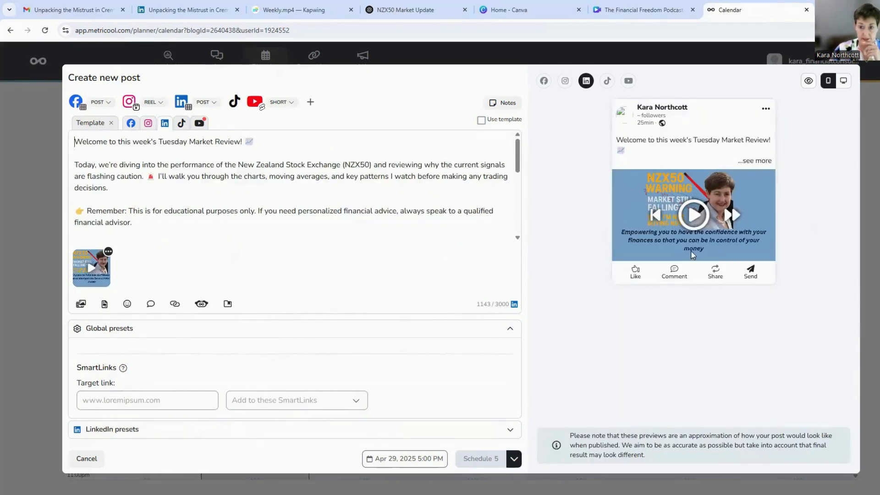
click(308, 401)
click(240, 425)
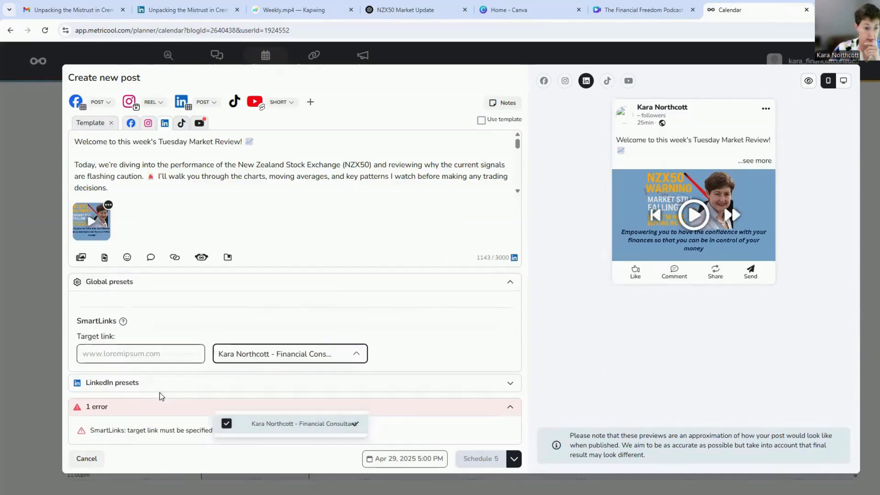
click(163, 355)
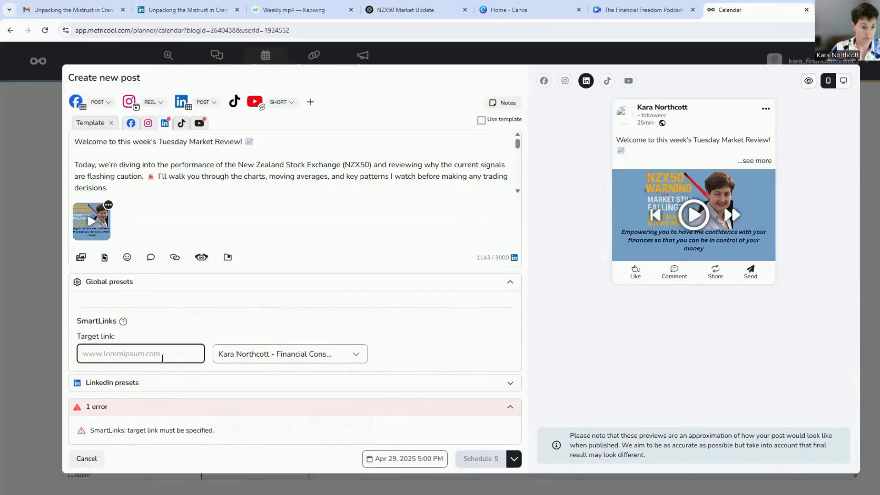
text(https://mtr.bio/kara_financialconsultant)
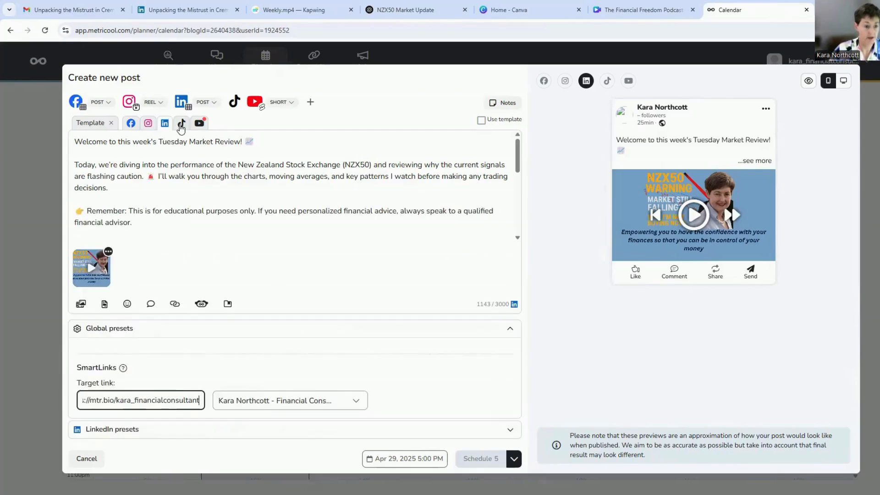
- Detach the TikTok version from the template and add it to the Financial Consultant SmartLinks page with the consultant's mtr.bio target link
click(182, 124)
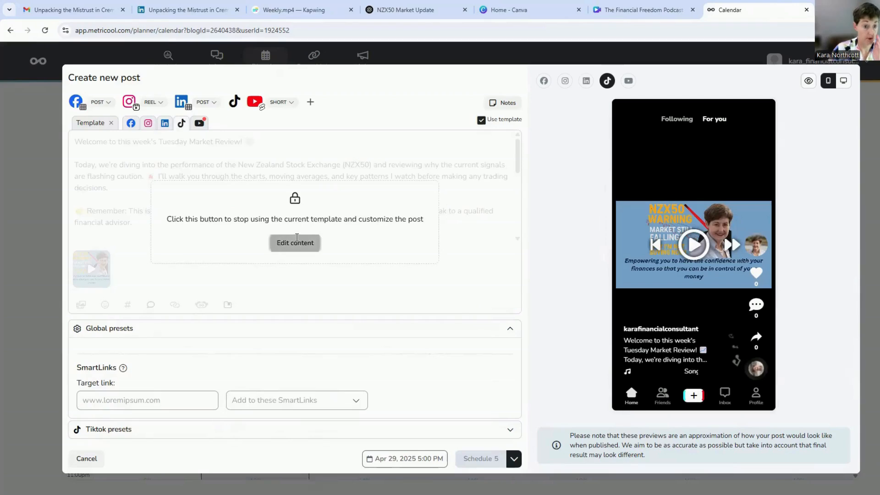
click(295, 242)
click(304, 400)
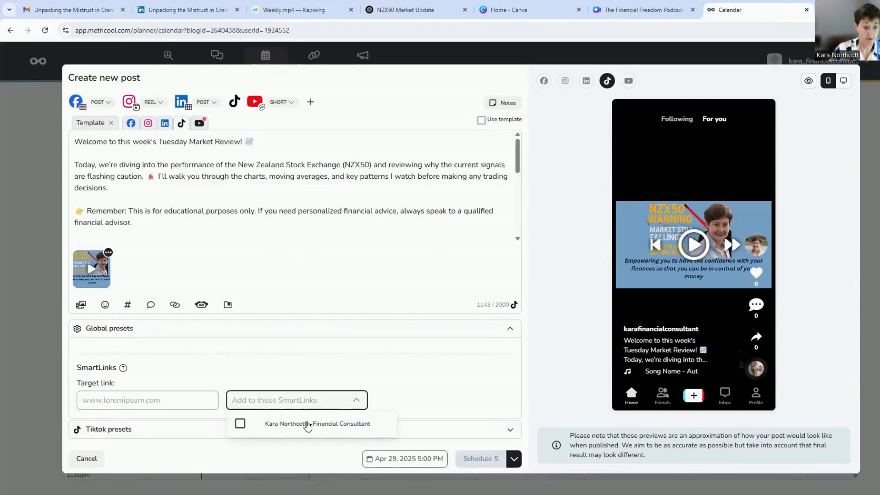
click(306, 424)
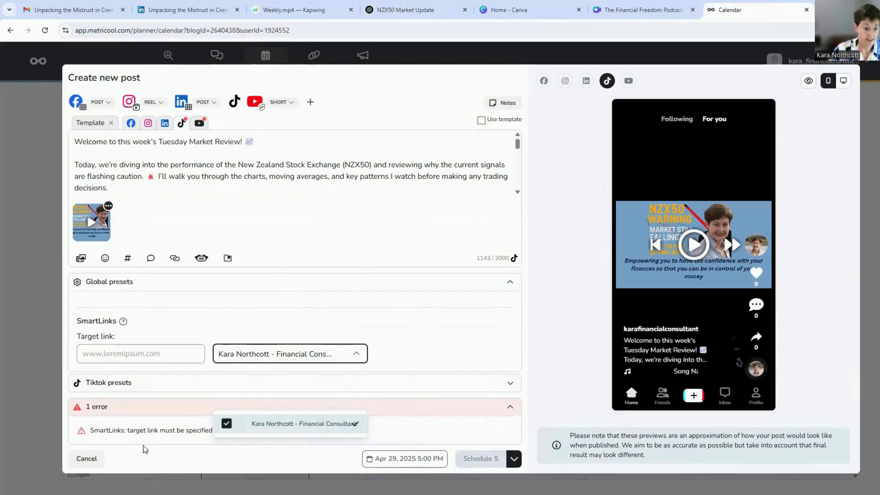
click(132, 353)
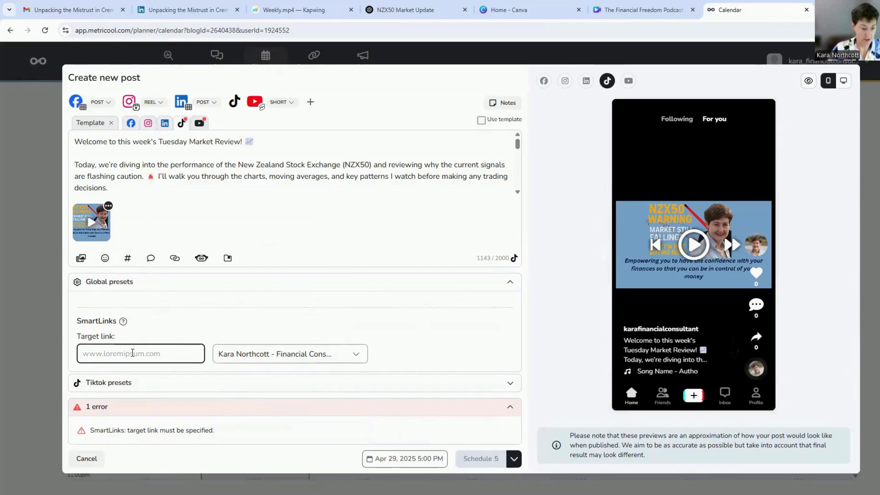
text(https://mtr.bio/kara_financialconsultant)
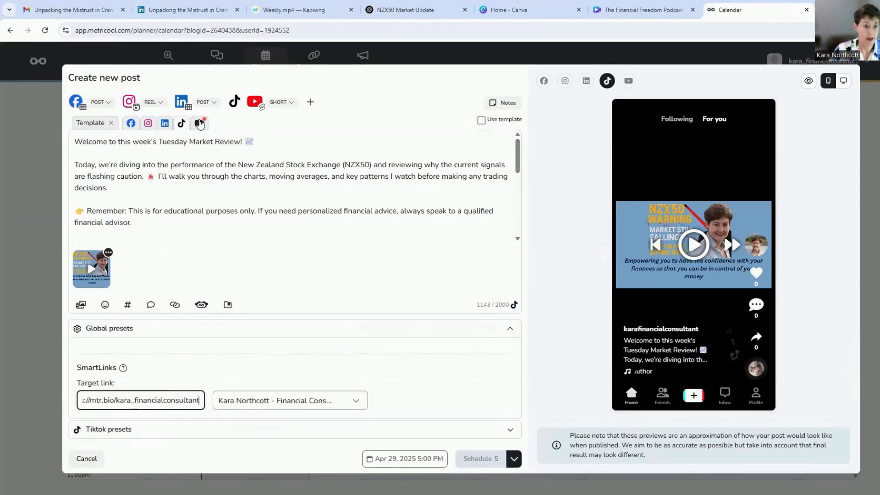
- Detach the YouTube version from the template and change its format from Short to Video
click(199, 122)
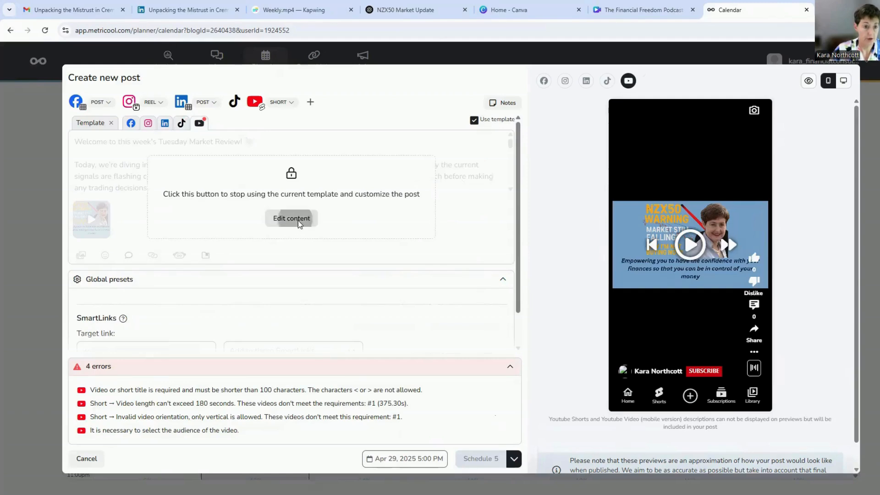
click(291, 218)
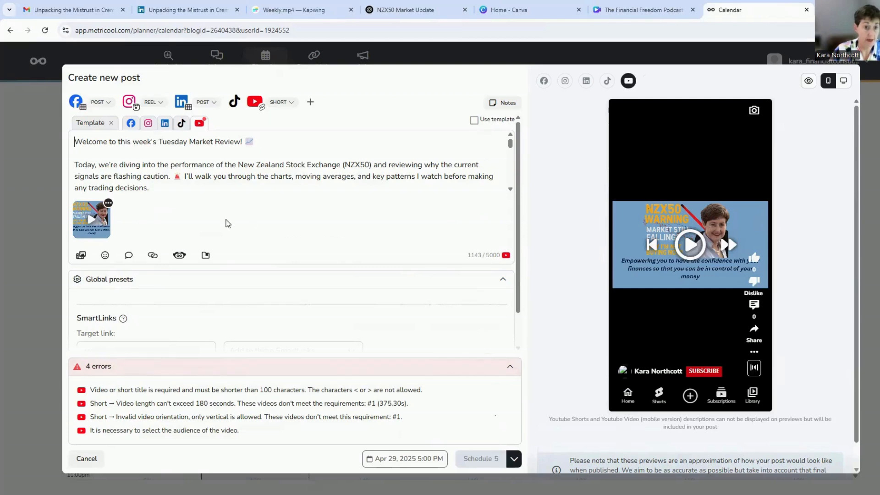
click(285, 104)
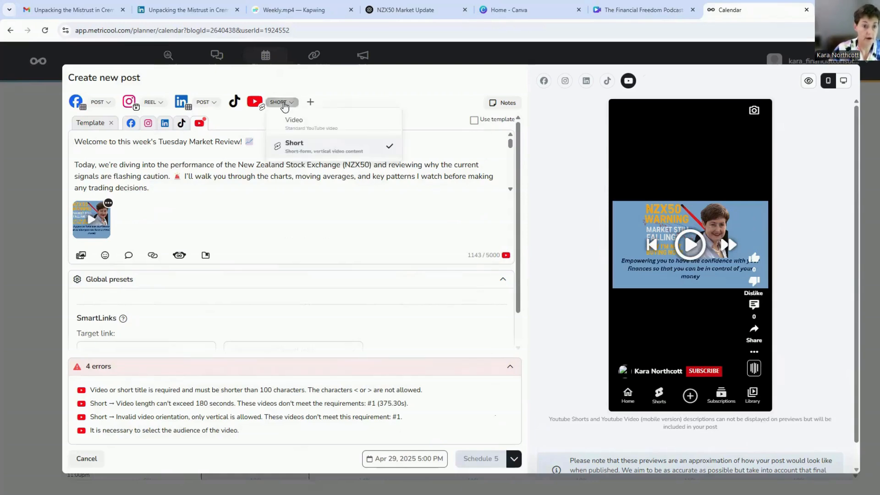
click(296, 123)
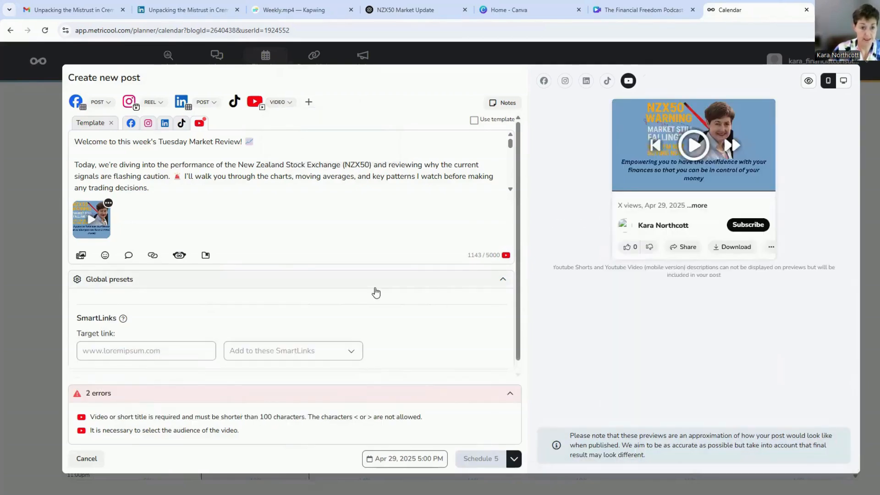
- Add the YouTube version to the Financial Consultant SmartLinks page and paste the consultant's mtr.bio address as its target link
click(288, 354)
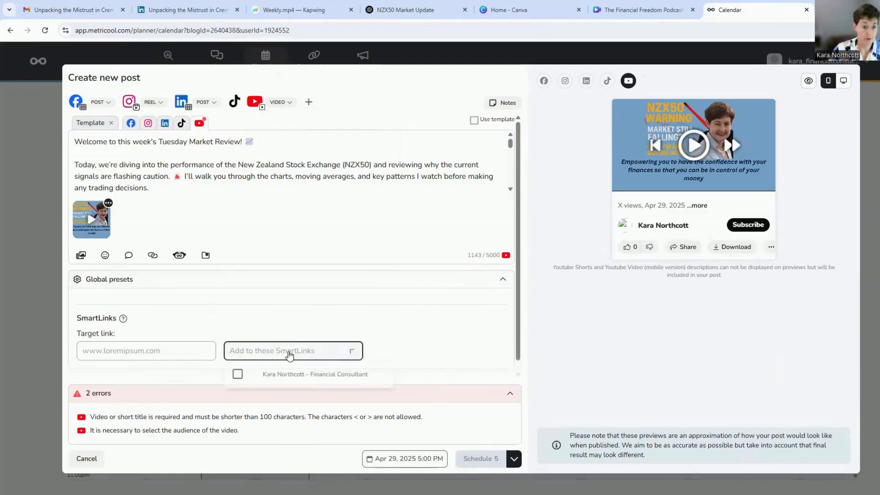
click(298, 374)
click(138, 347)
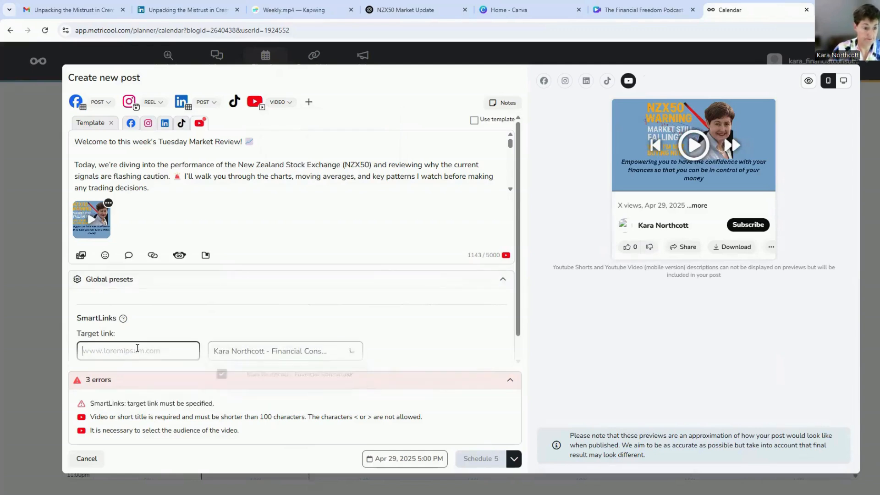
text(https://mtr.bio/kara_financialconsultant)
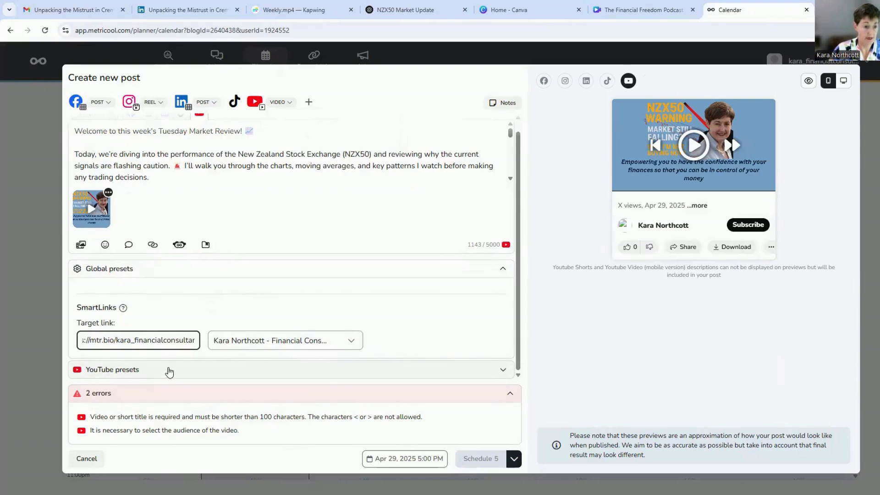
- Set the YouTube video title to "Why I'm Sitting on the Sidelines", taken from the ChatGPT chat
click(169, 372)
scroll(170, 372, down, 3)
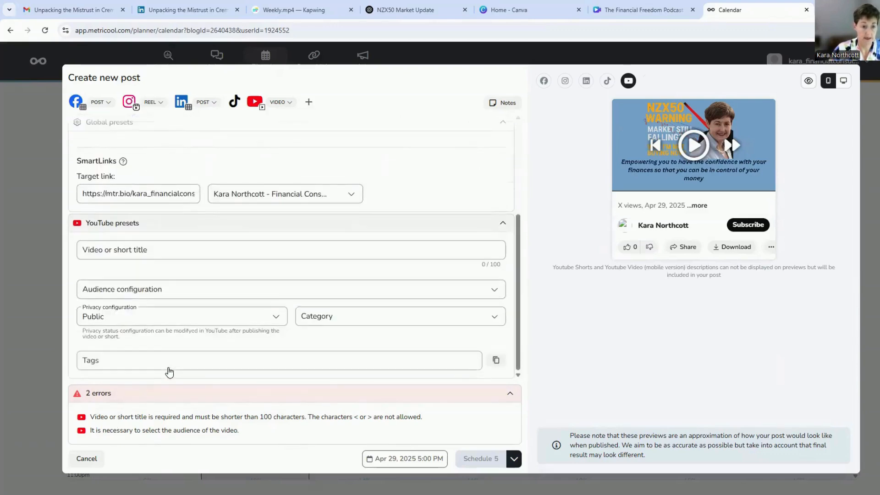
click(196, 253)
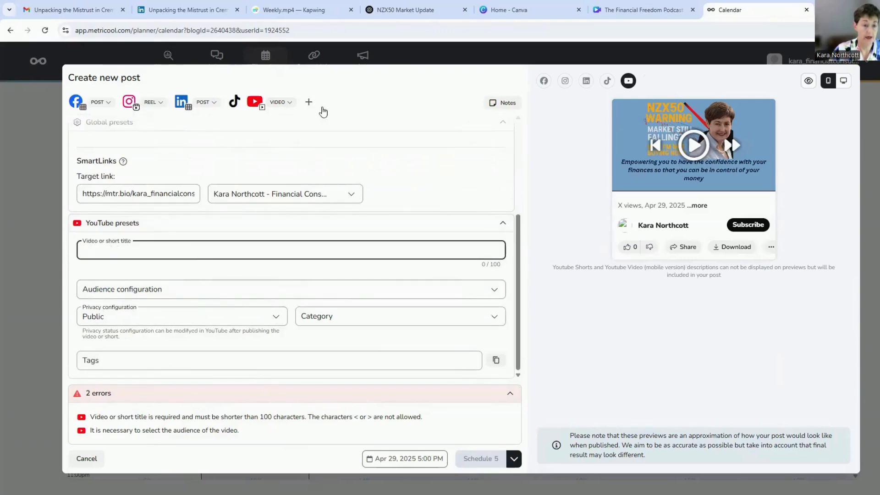
click(404, 11)
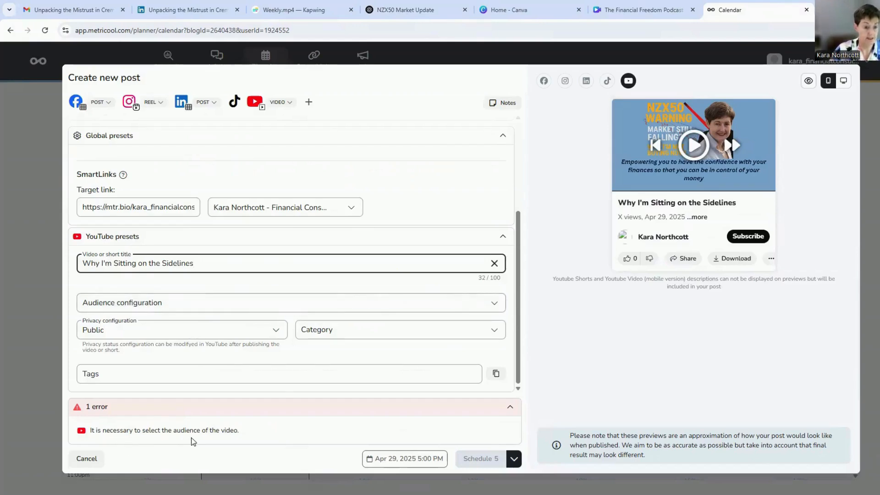
- Set the YouTube audience configuration to "No, it's not a video made for kids"
click(192, 306)
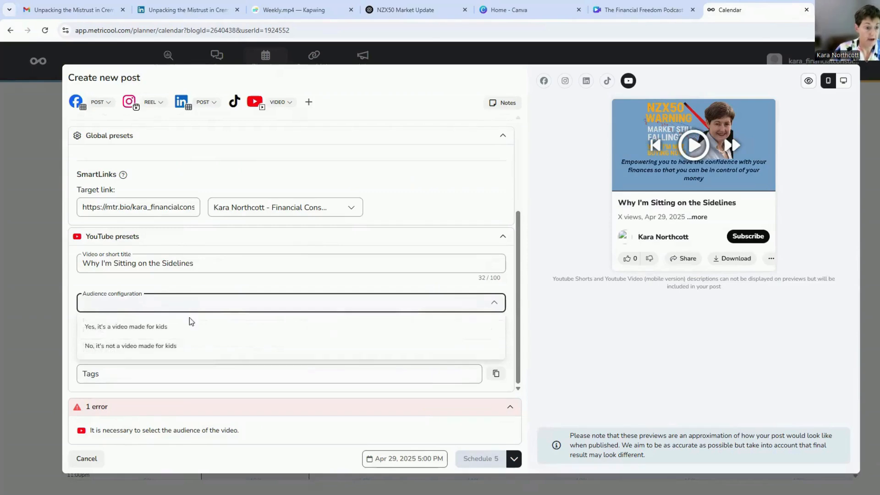
click(188, 327)
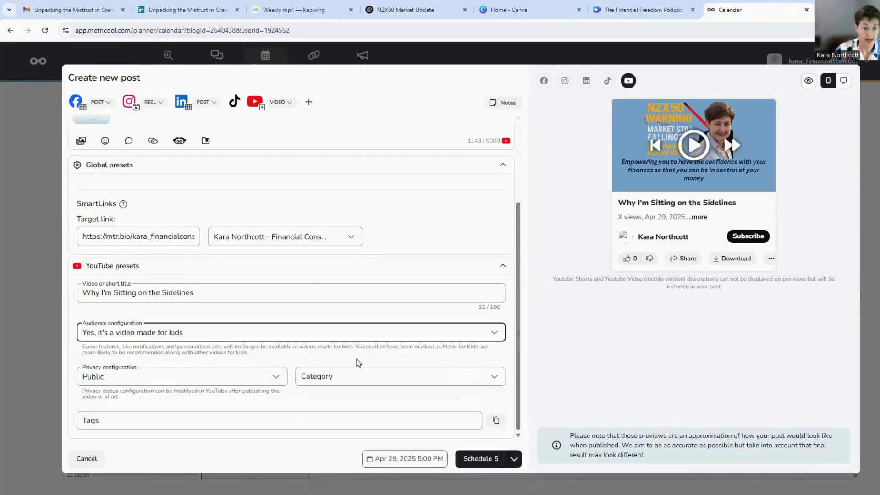
click(207, 334)
click(187, 374)
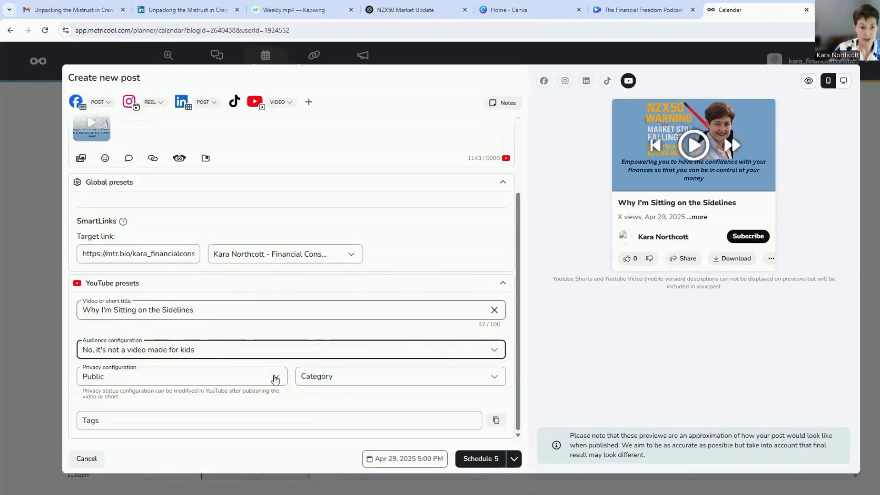
- Set the YouTube category to Education and keep the privacy configuration at Public
click(350, 380)
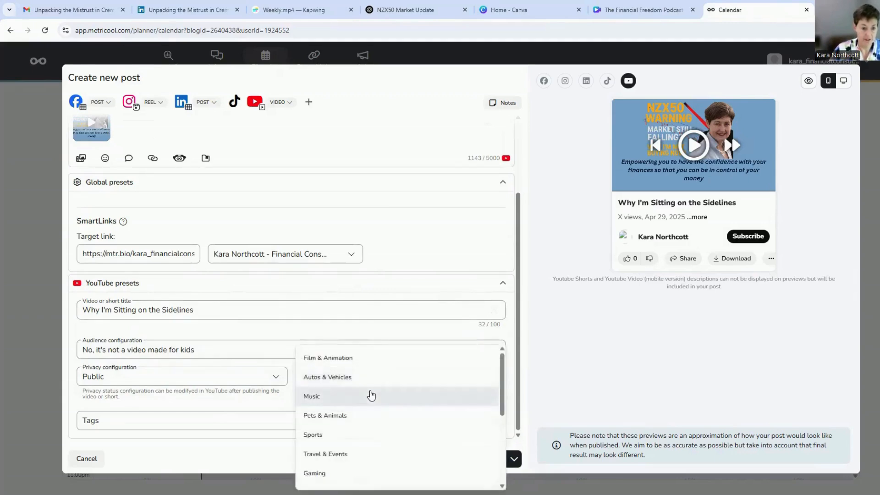
scroll(371, 395, down, 1)
scroll(371, 395, down, 1)
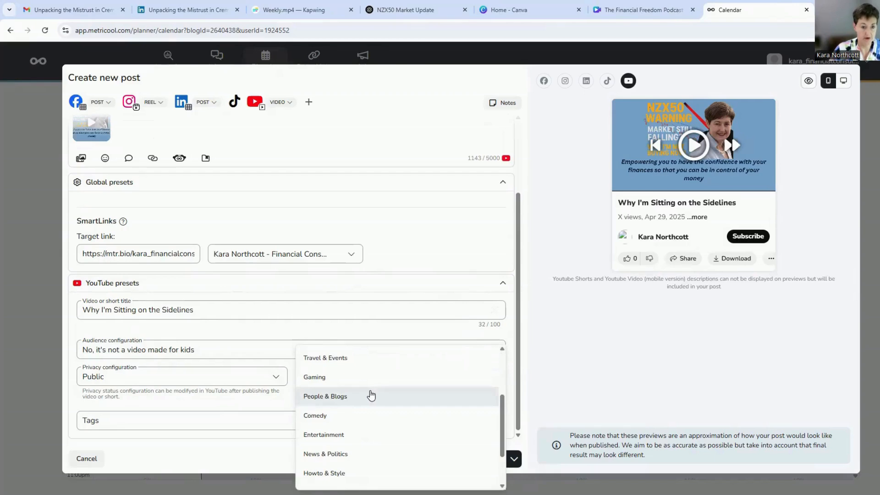
scroll(371, 395, down, 2)
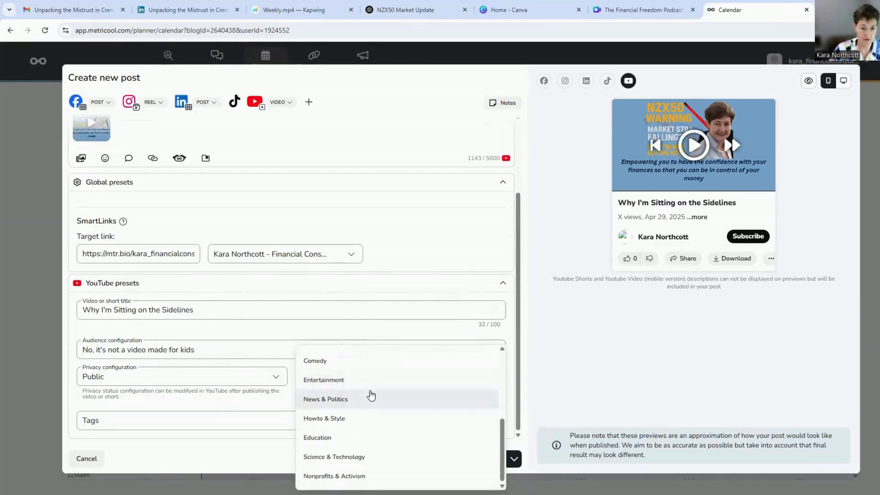
click(346, 441)
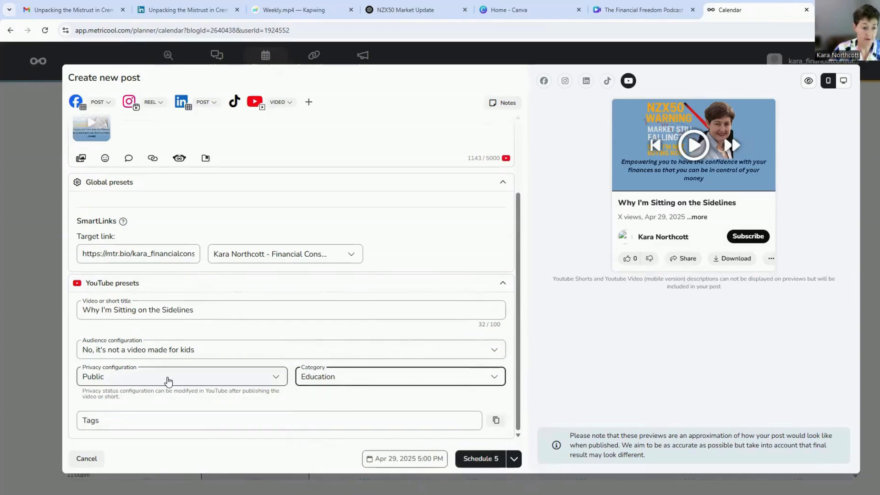
click(168, 380)
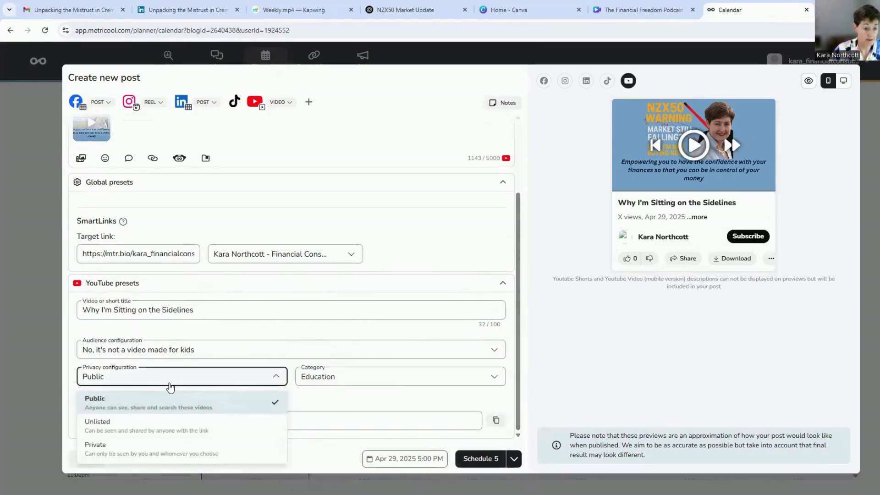
click(275, 376)
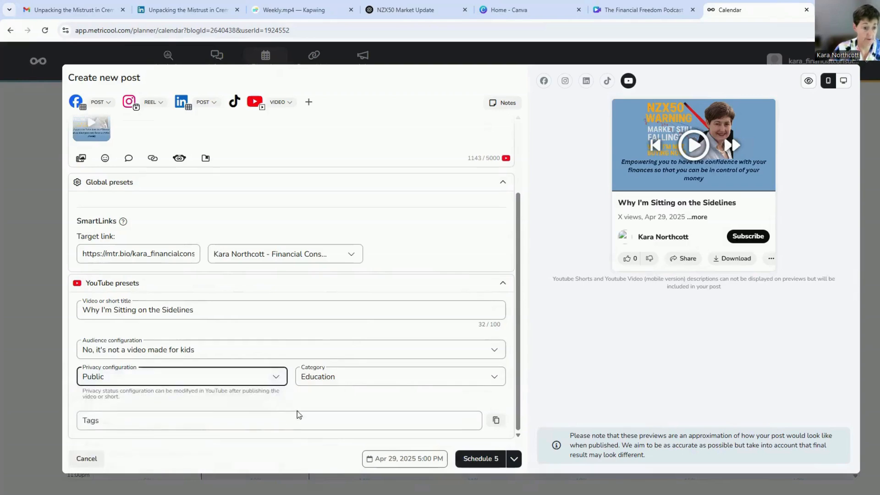
- Add "New Zealand stock exchange" from the tag list in the ChatGPT chat as a YouTube tag
click(249, 426)
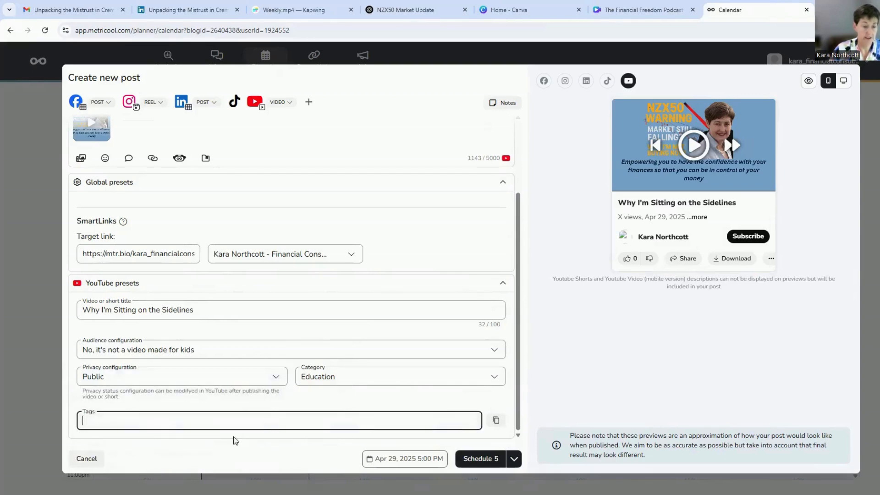
click(414, 10)
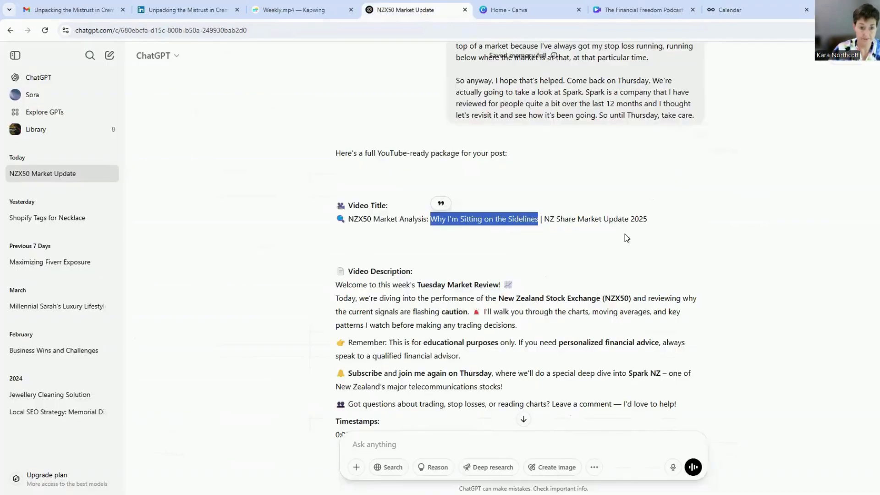
scroll(625, 237, down, 12)
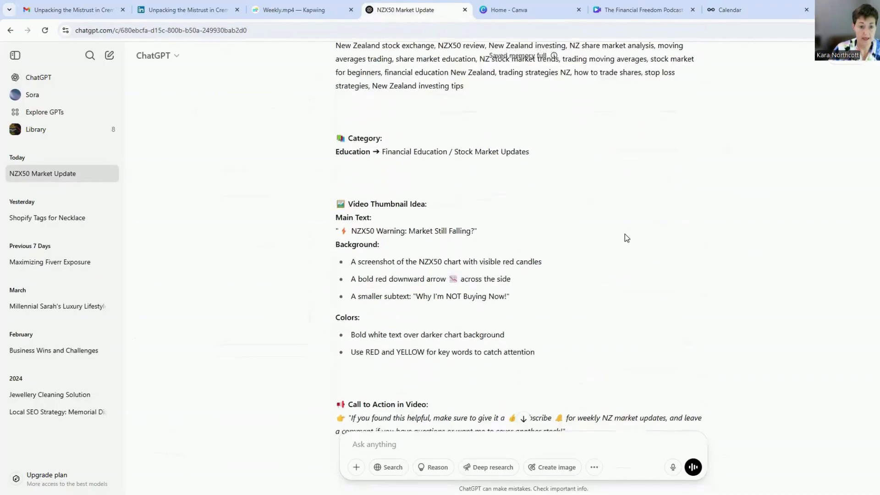
scroll(626, 238, down, 4)
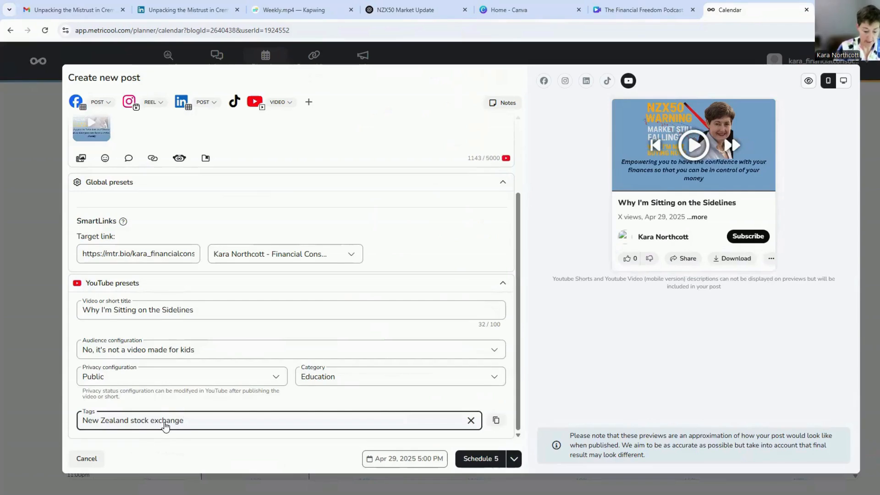
key(Return)
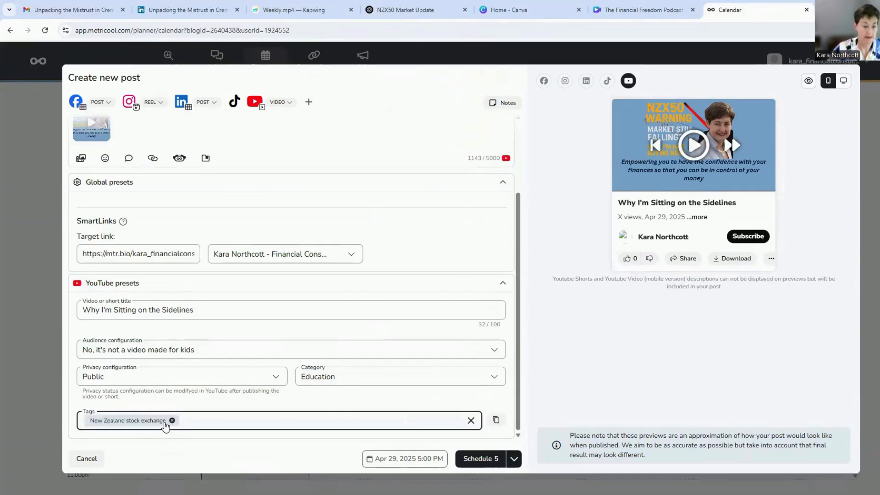
- Add "NZX50 review" from the tag list in the ChatGPT chat as a YouTube tag
click(420, 10)
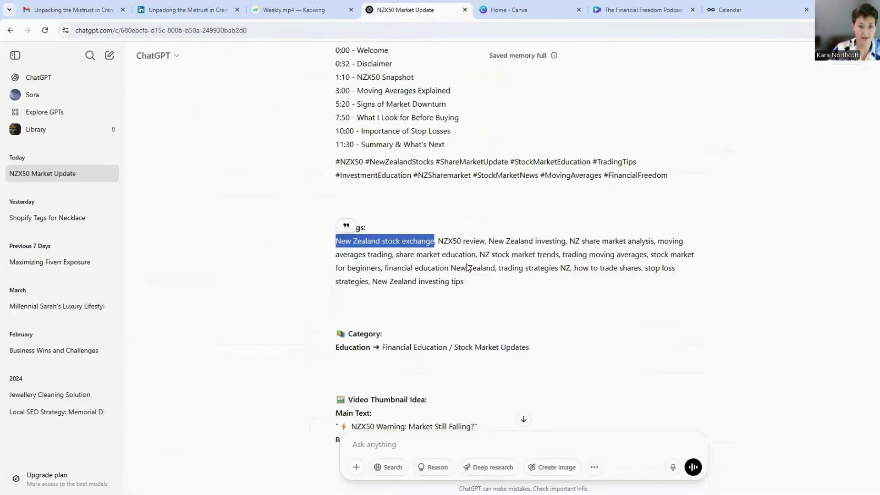
drag(440, 242, 464, 242)
drag(464, 241, 485, 242)
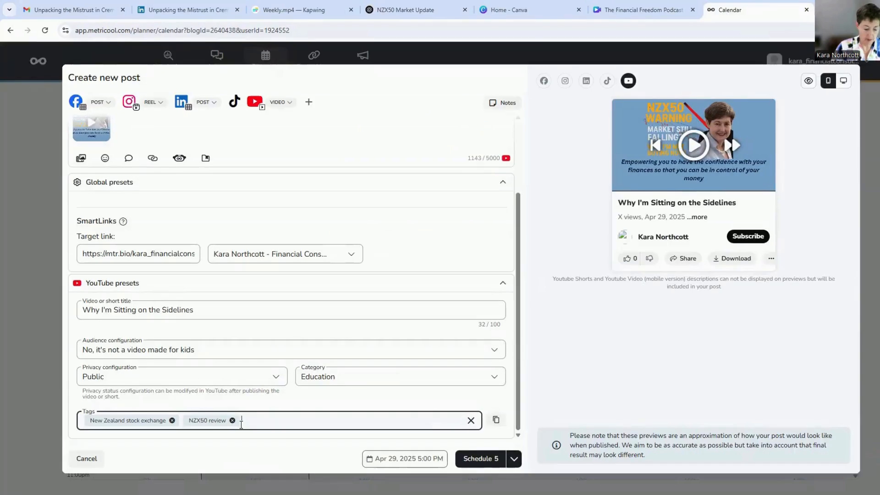
- Add the presenter's first name with "Financial Consultant" and the presenter's full name as two further YouTube tags
text(Kara F)
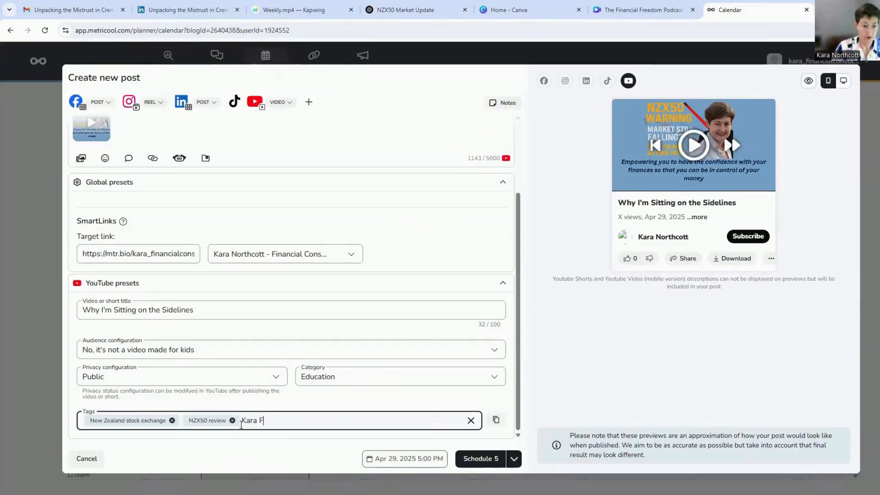
text(inancial)
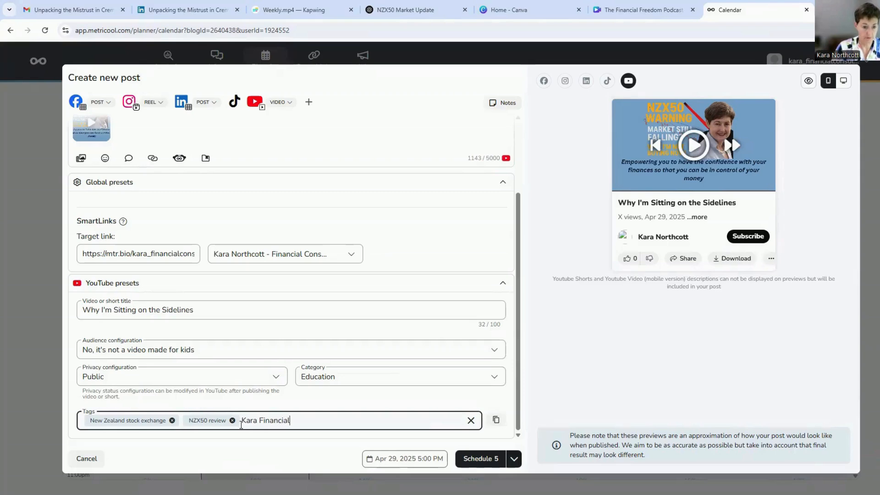
text( Consultant)
key(Return)
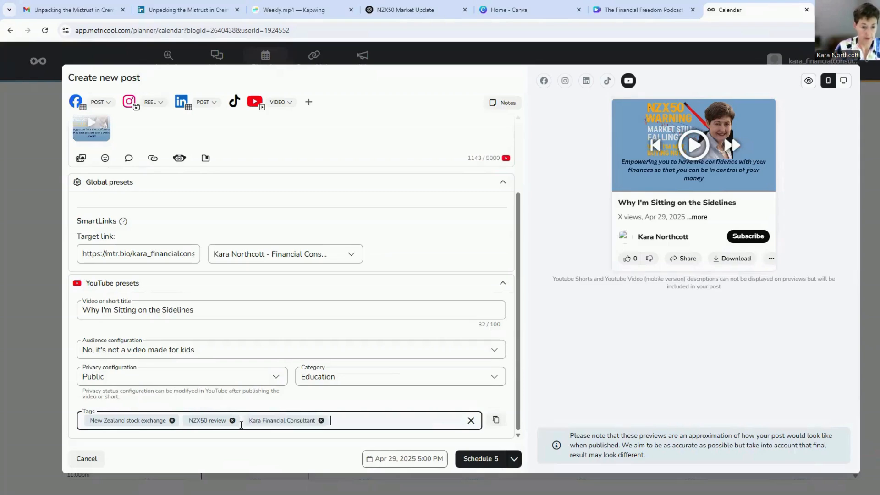
text(Kara Northcott)
key(Return)
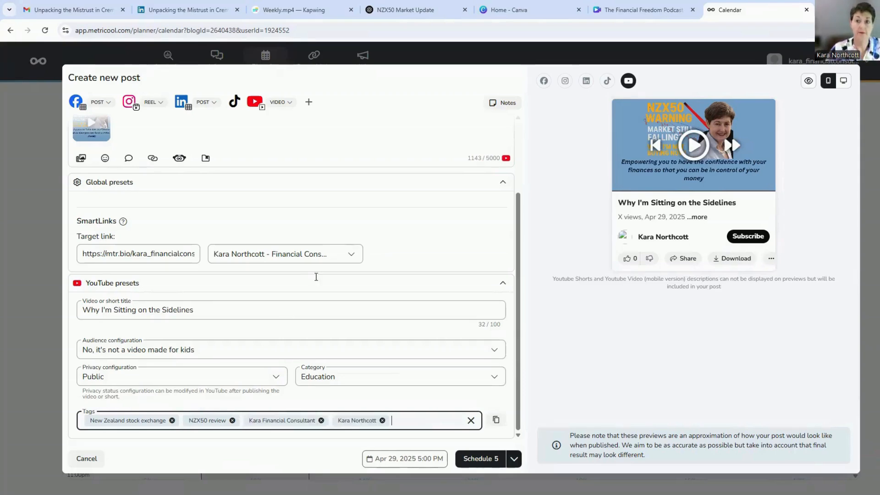
- Add "New Zealand investing" and "NZ share market analysis" from the ChatGPT tag list as YouTube tags
click(384, 6)
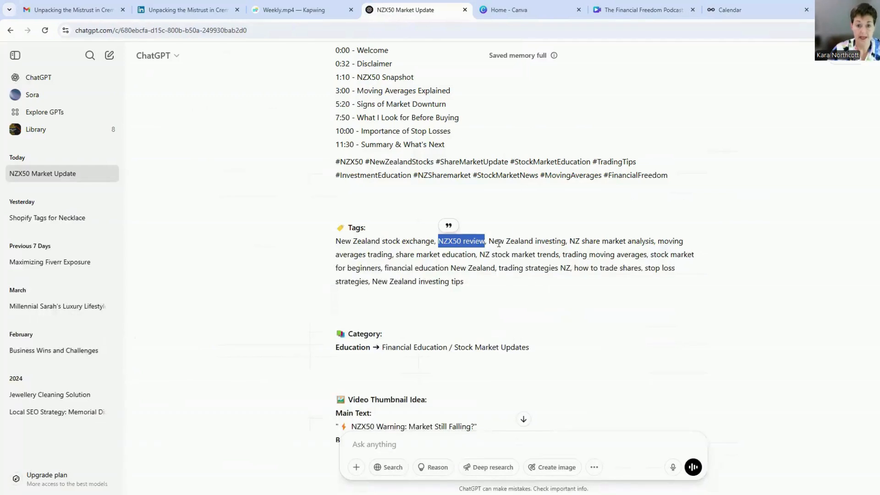
drag(489, 241, 566, 242)
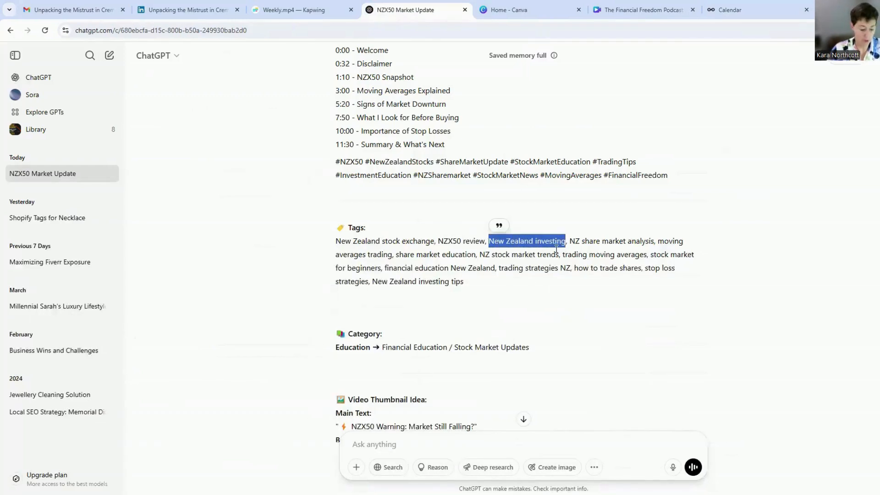
key(ctrl+c)
click(729, 9)
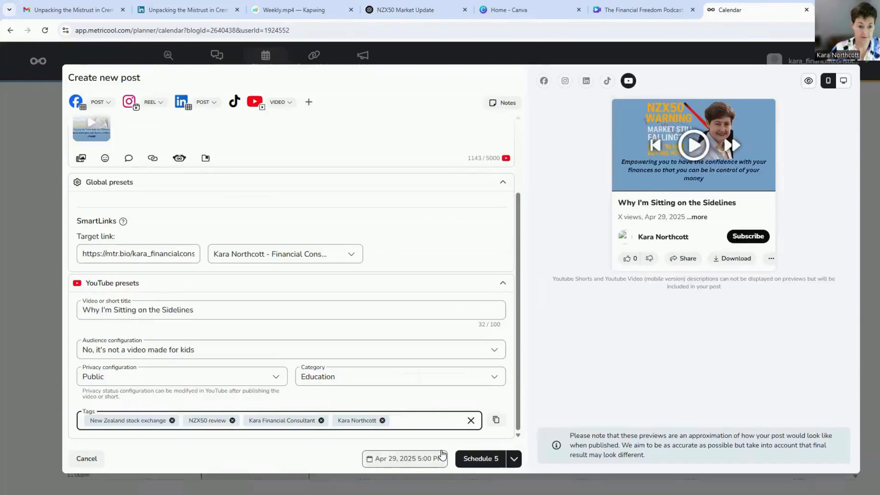
key(ctrl+v)
key(Return)
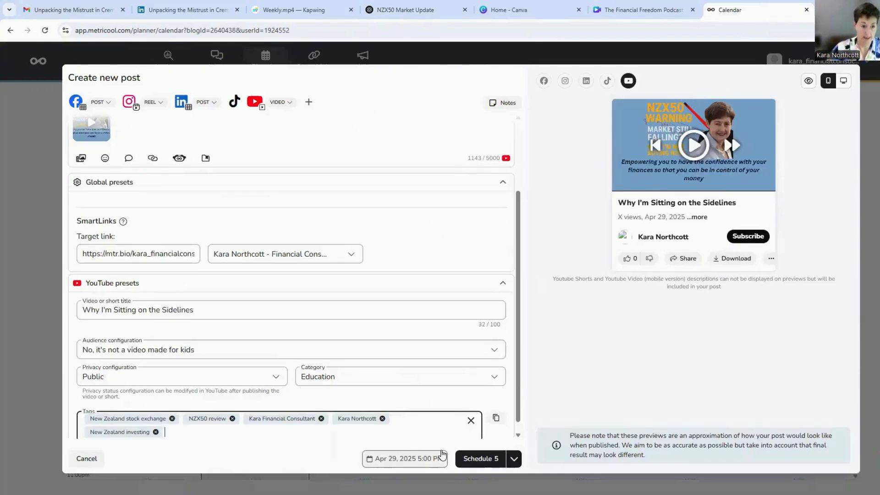
text(NZ share market analysis)
key(Return)
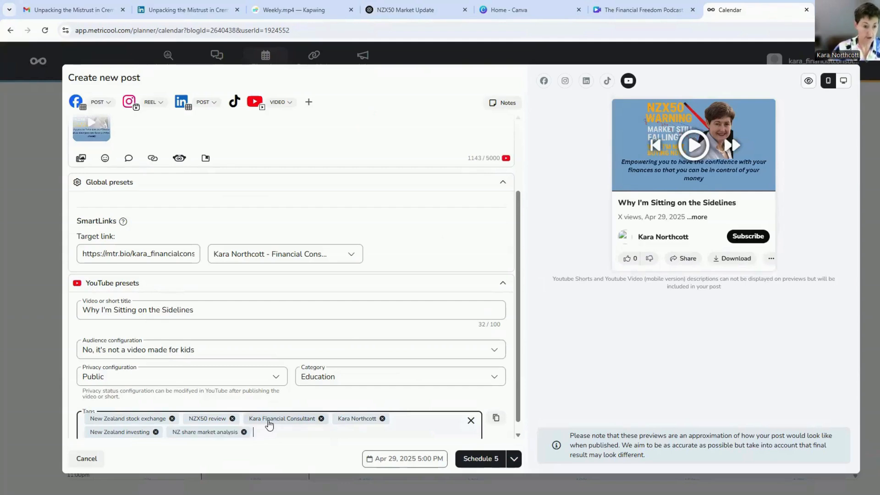
- Add "moving averages trading", "share market education" and the remaining entries of the ChatGPT tag list as YouTube tags
click(421, 10)
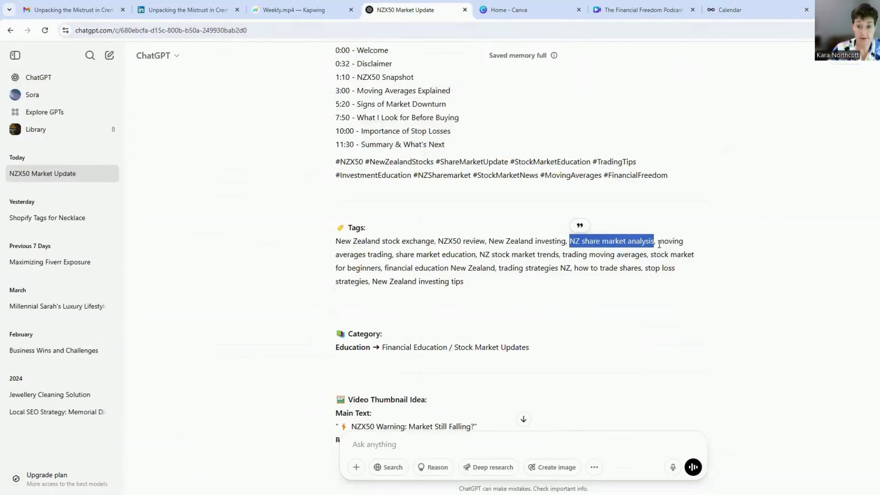
drag(659, 244, 393, 254)
key(ctrl+c)
click(730, 10)
key(ctrl+v)
key(Return)
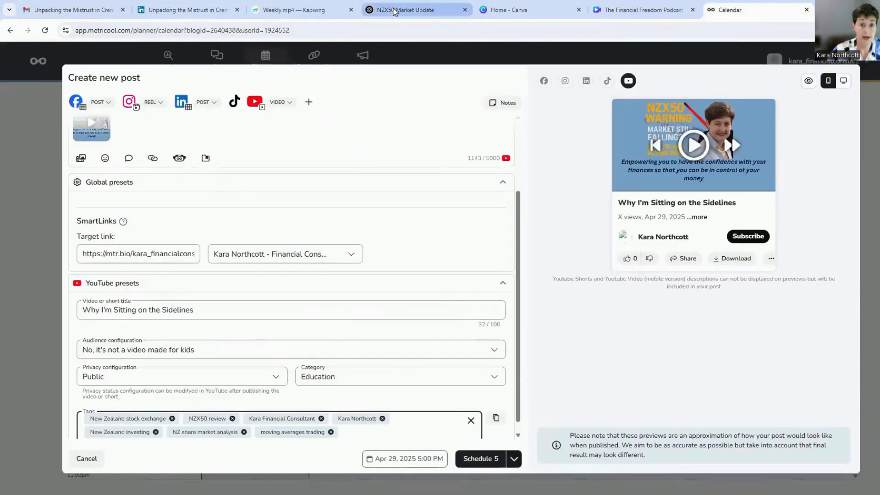
click(391, 8)
drag(396, 255, 452, 256)
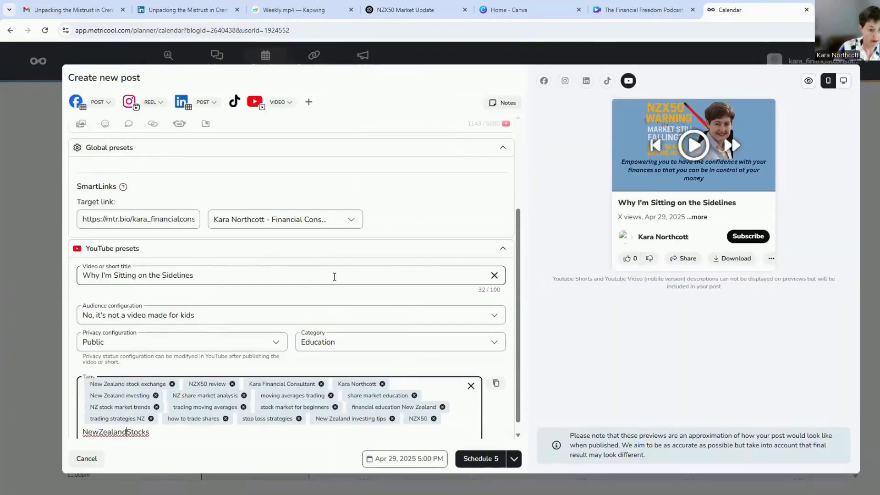
- Add the ChatGPT hashtags "New Zealand Stocks", "Share Market Update" and "Stock Market Education" as YouTube tags, with spaces between their words
key(Left)
key(Left)
key(Left)
key(Left)
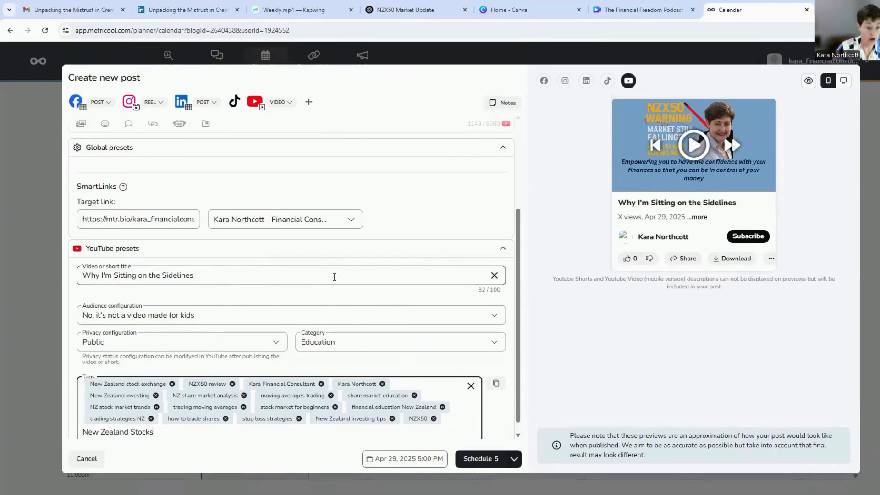
key(Return)
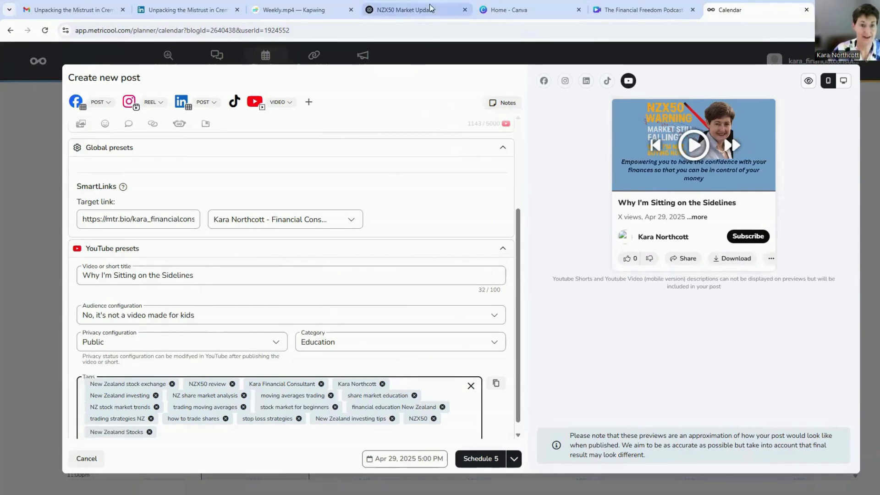
click(411, 9)
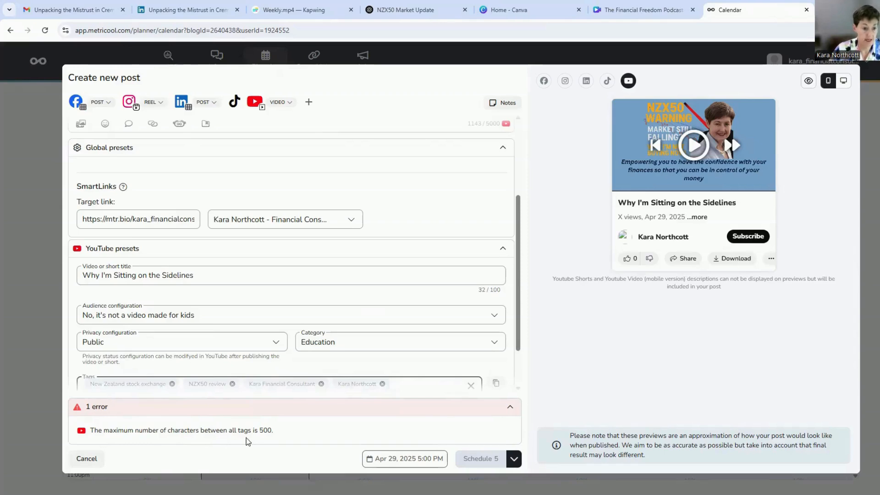
- Remove the "Stock Market Education" tag and schedule the post on all five networks for Apr 29, 2025 5:00 PM
scroll(468, 344, down, 2)
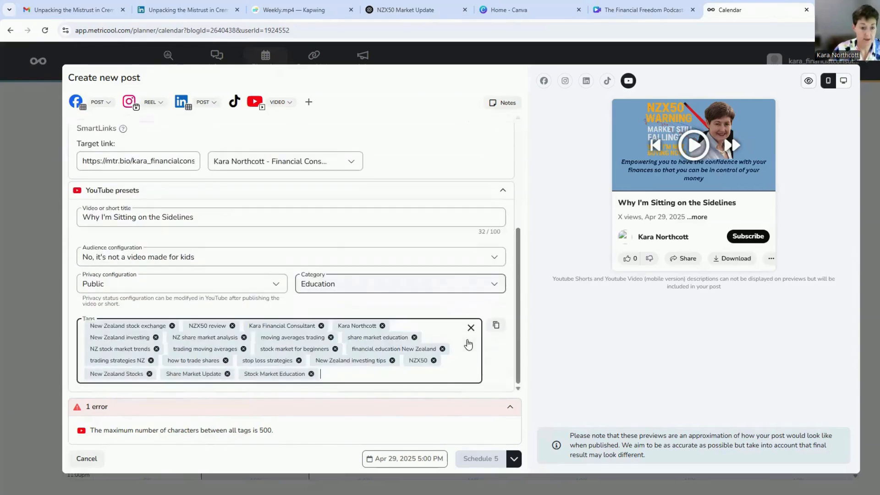
click(311, 374)
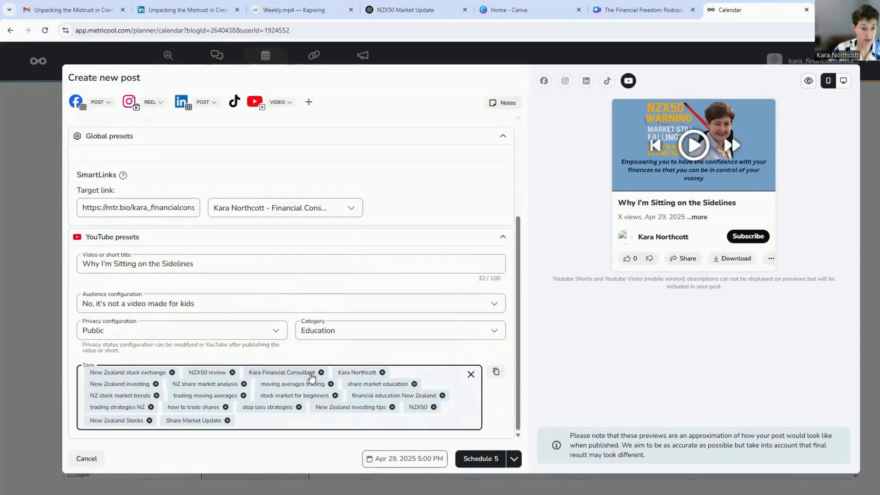
click(486, 459)
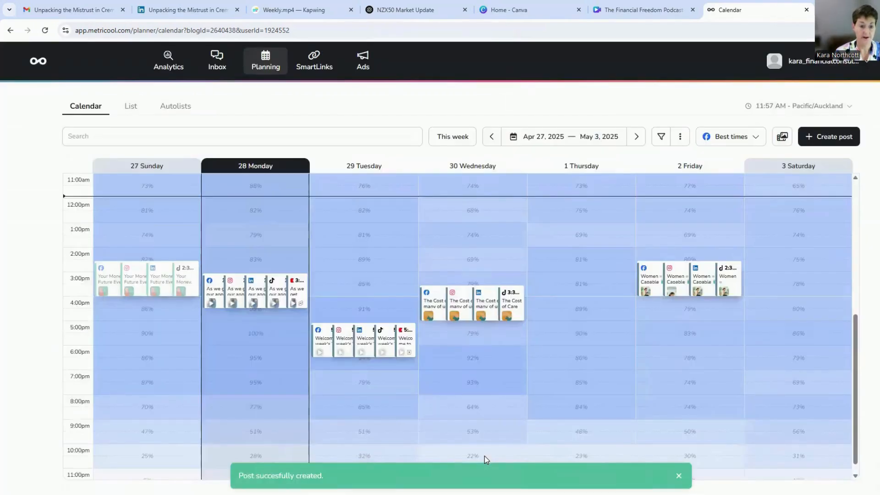